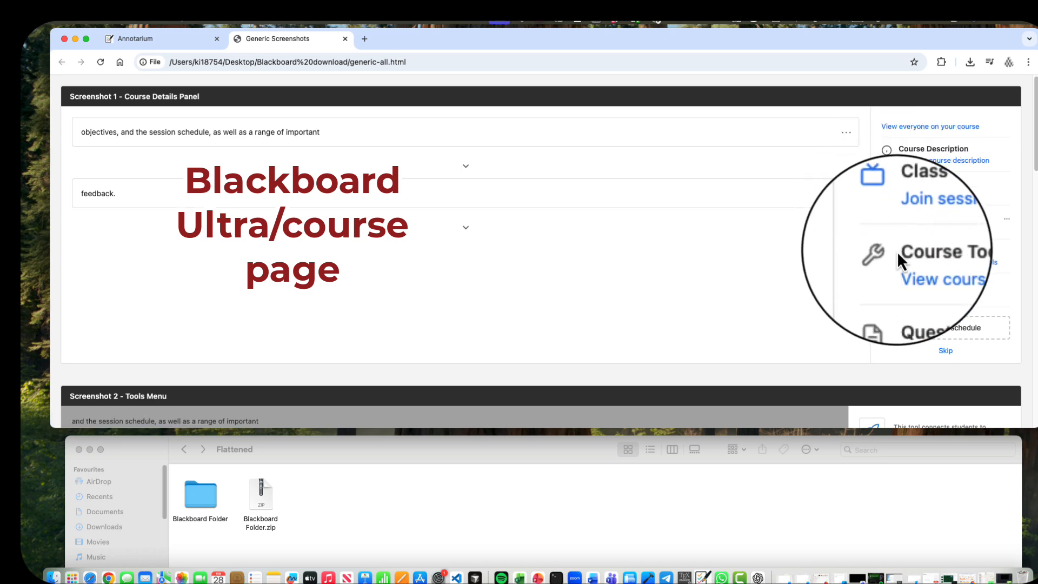
Step: Review the mock Blackboard course page, from Course Tools and Grades and Feedback to the assignment downloads and group list's package options
drag(898, 251, 951, 252)
scroll(814, 273, down, 7)
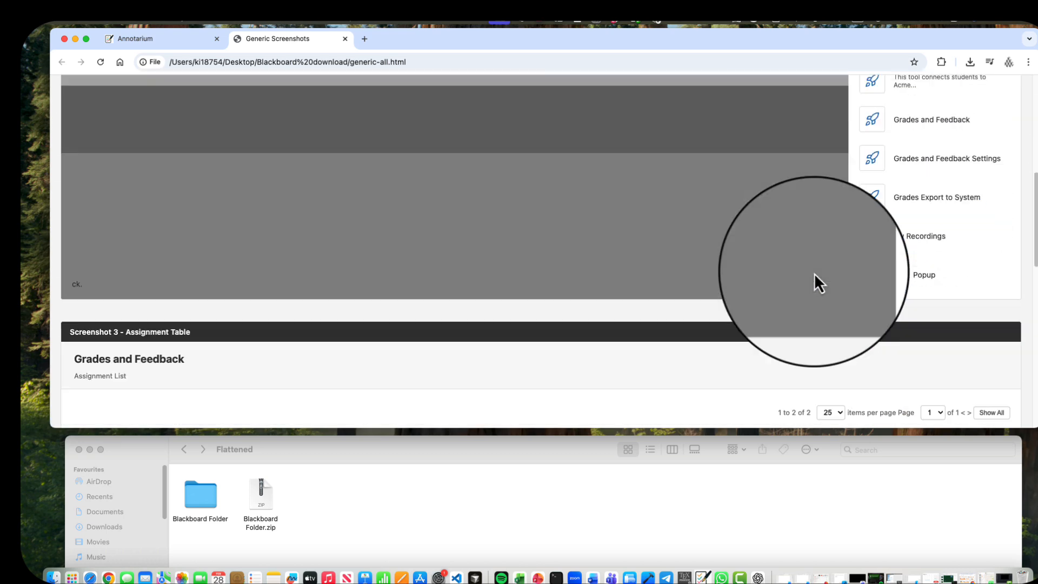
scroll(814, 273, up, 1)
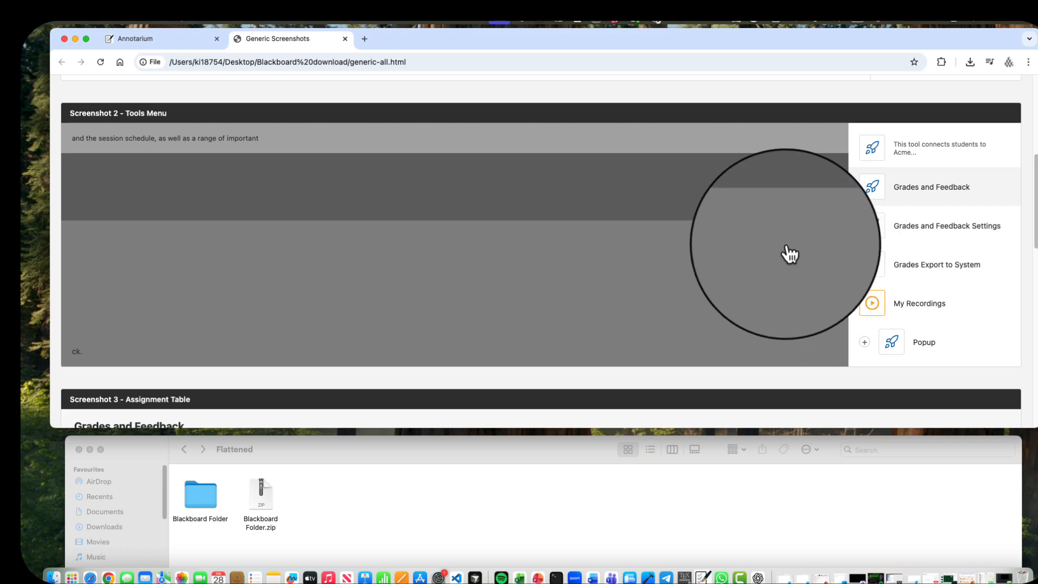
scroll(772, 237, down, 5)
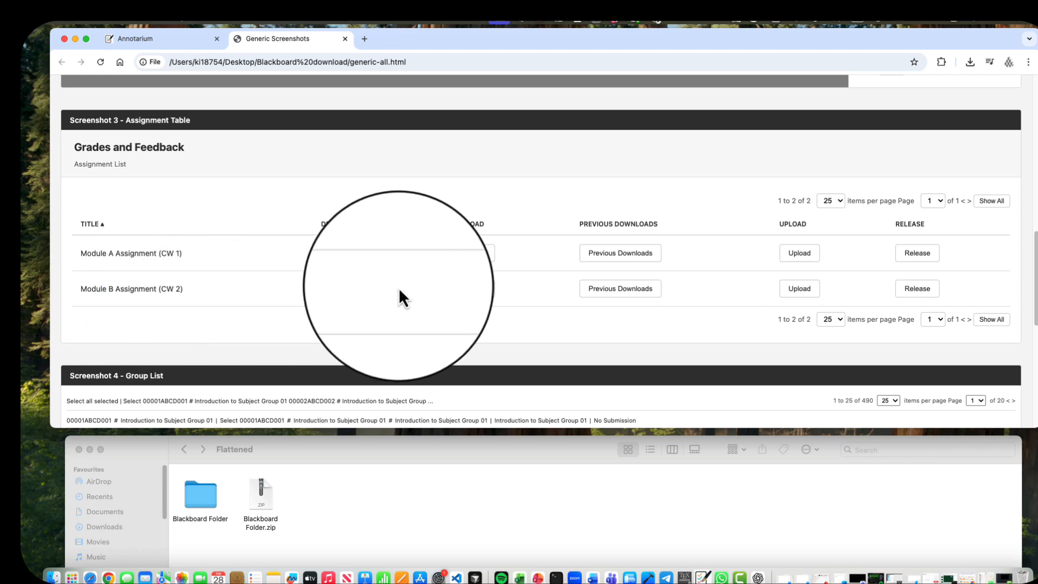
scroll(398, 288, down, 3)
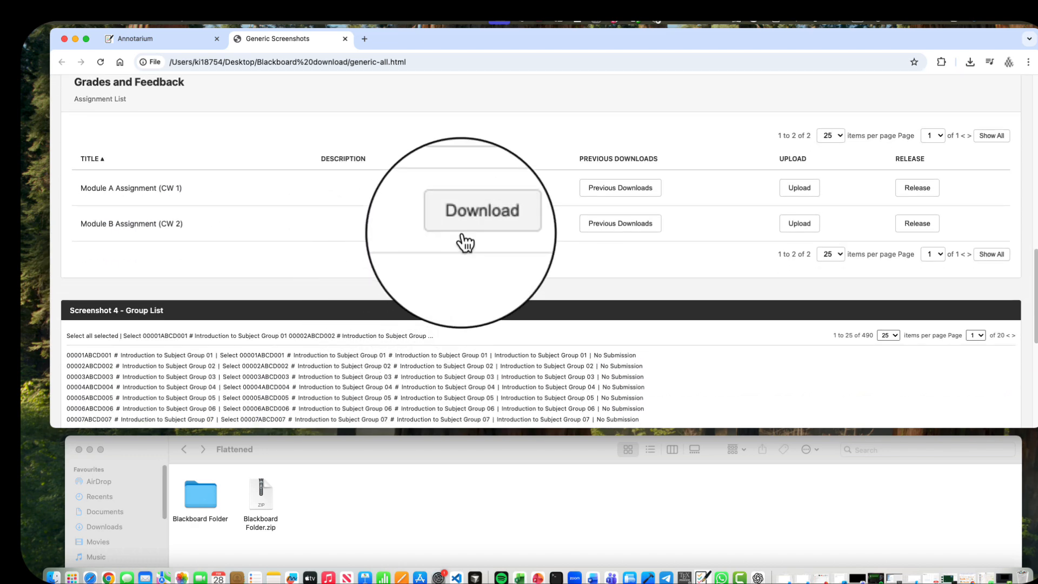
scroll(462, 235, down, 5)
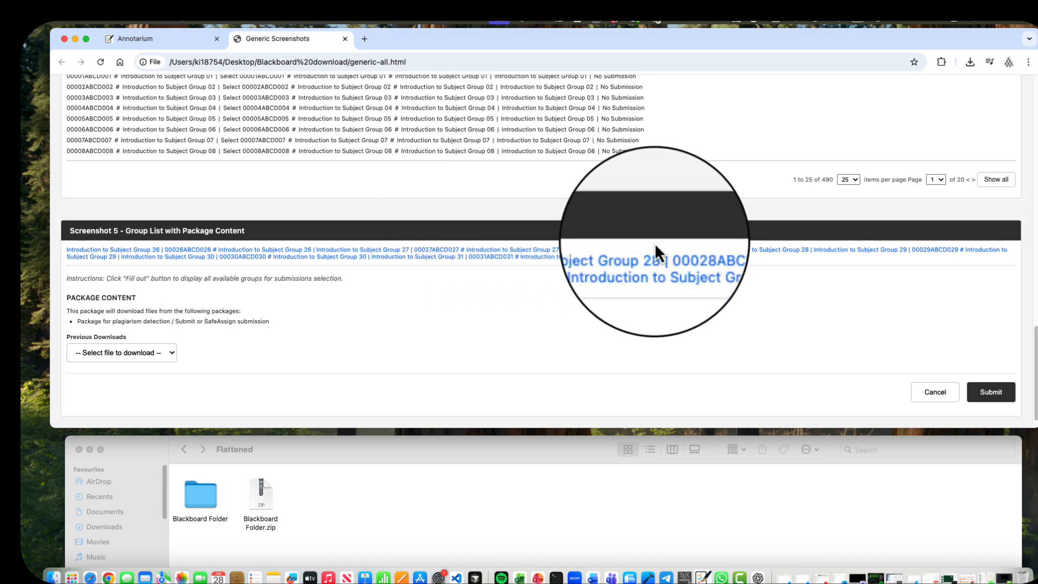
scroll(908, 254, up, 2)
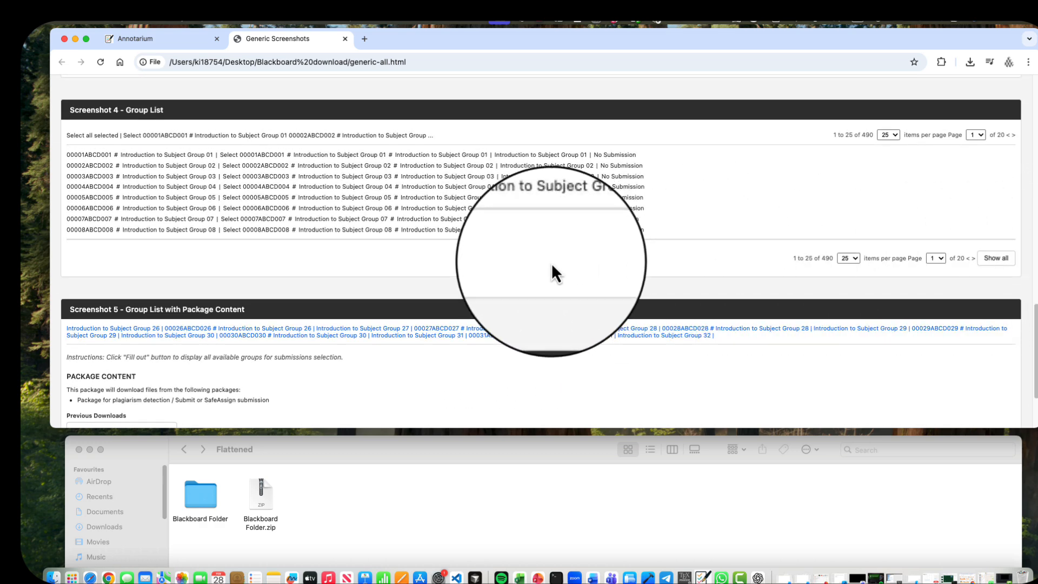
scroll(541, 264, down, 2)
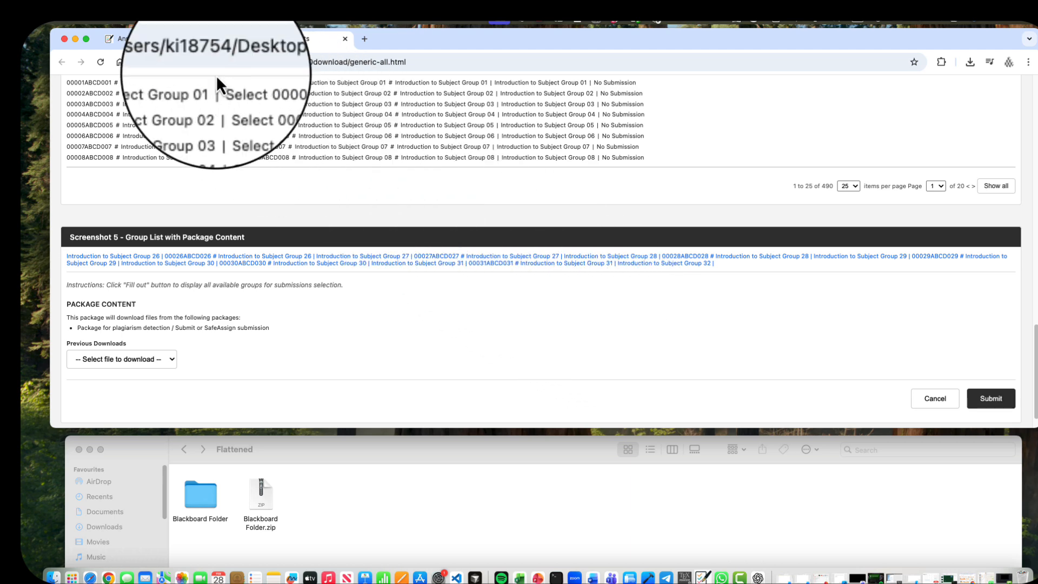
Step: Switch to the Annotarium page and open the extracted Blackboard Folder in Finder
click(166, 43)
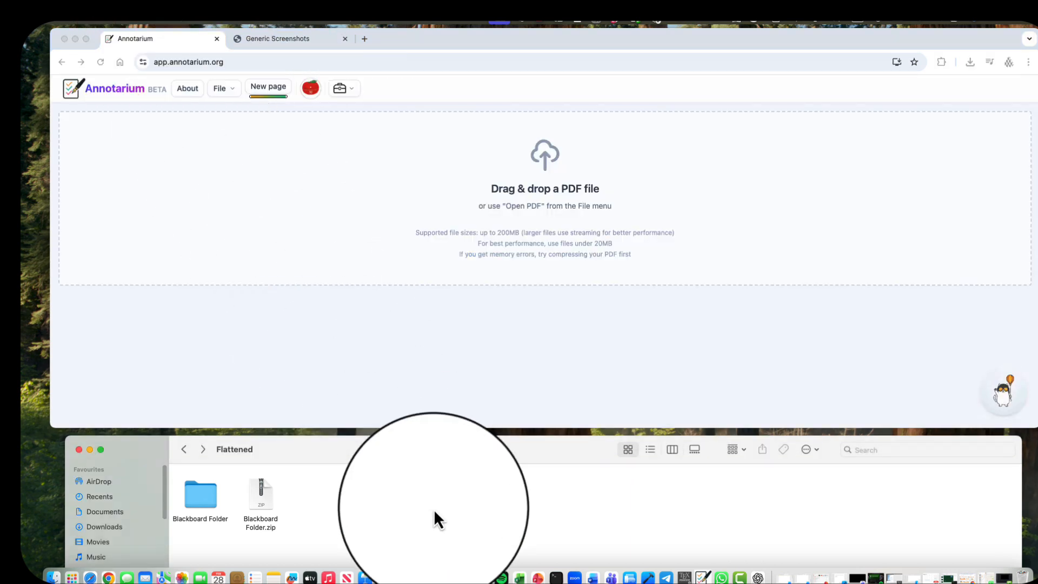
click(260, 503)
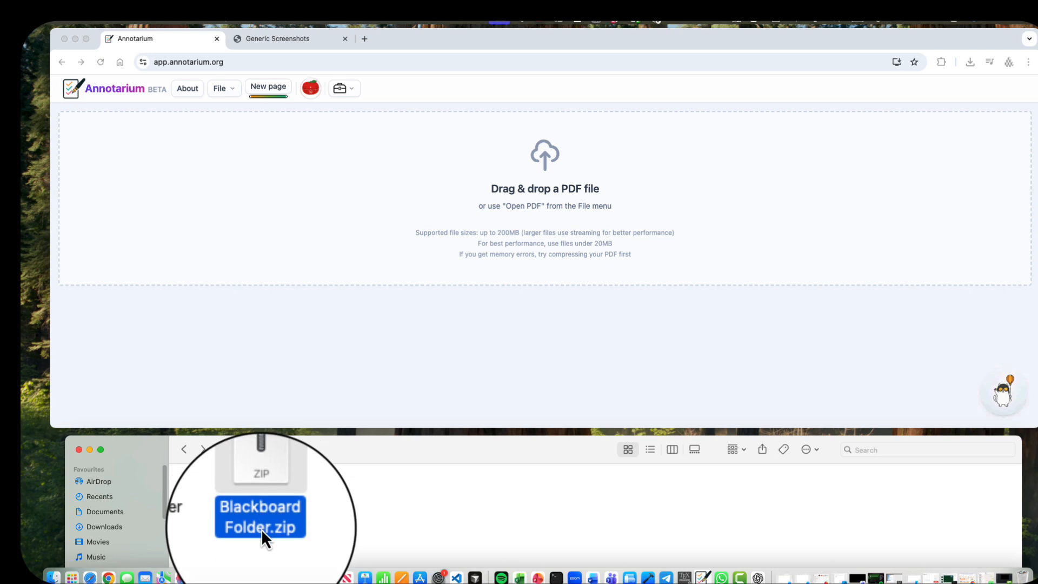
click(205, 502)
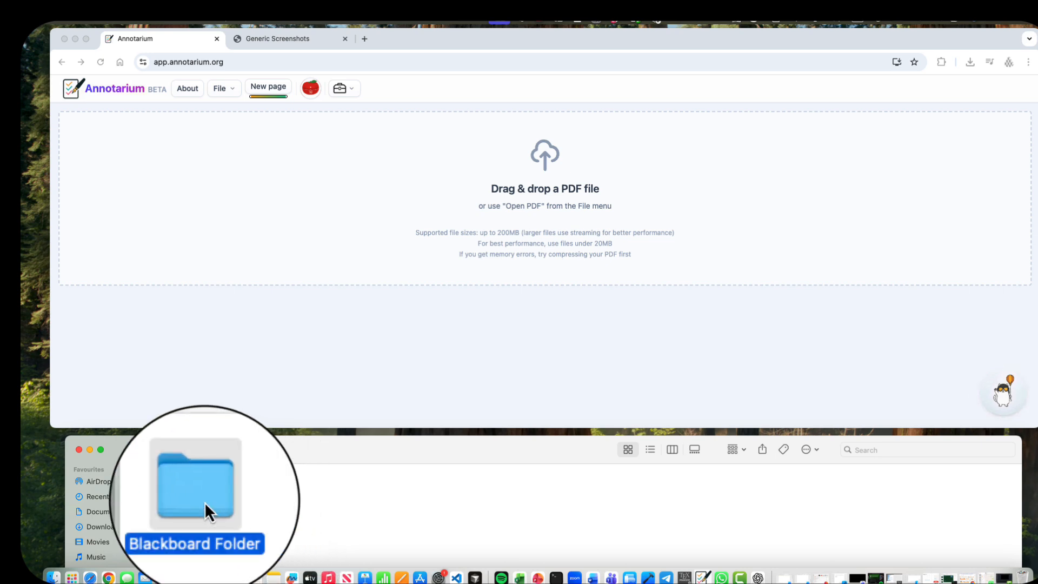
double_click(204, 502)
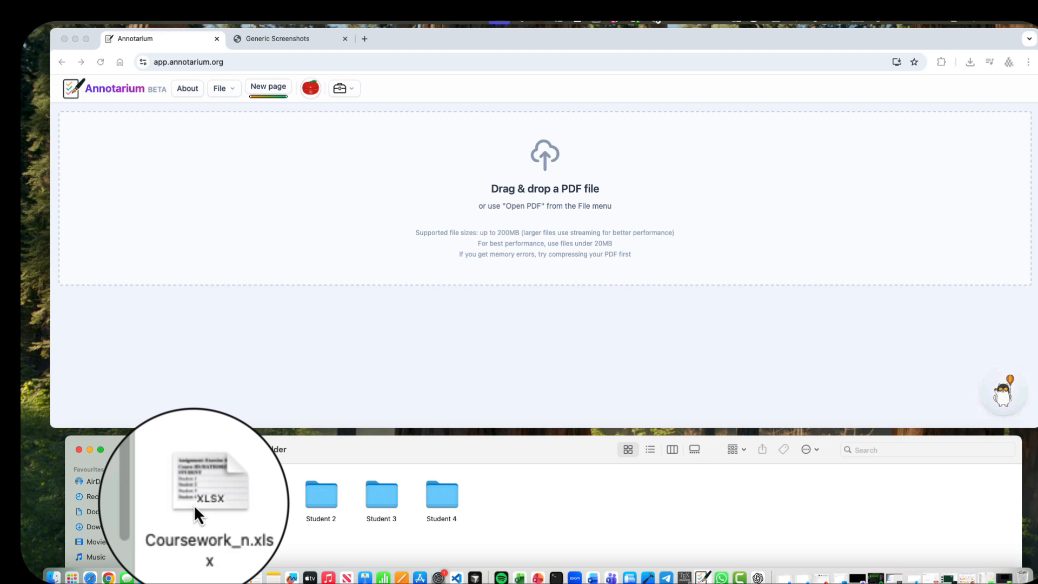
Step: Inspect the files in the Student 1 and Student 2 folders, and select Coursework_n.xlsx in the Blackboard Folder
double_click(265, 492)
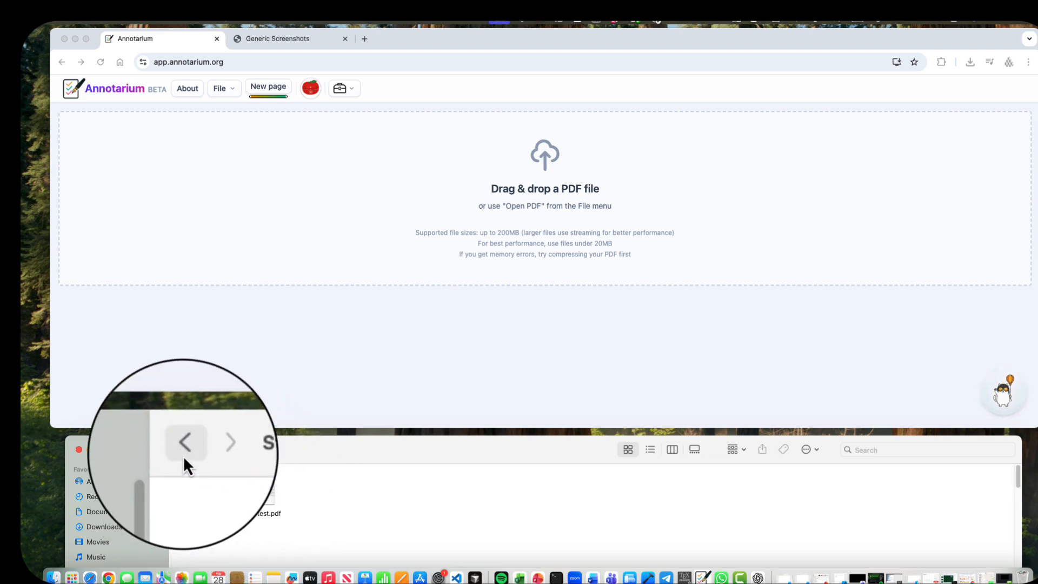
click(184, 456)
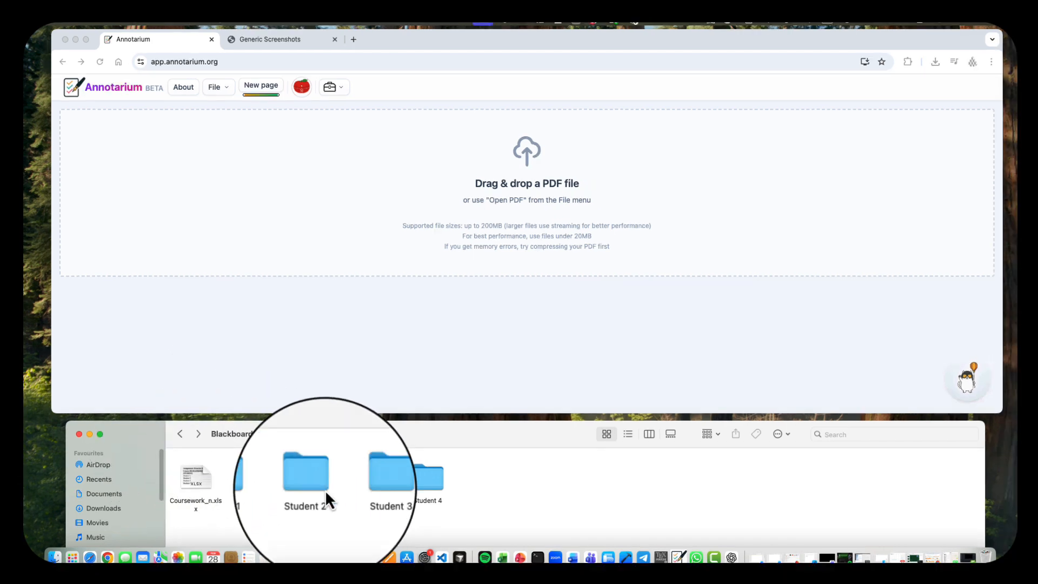
double_click(314, 480)
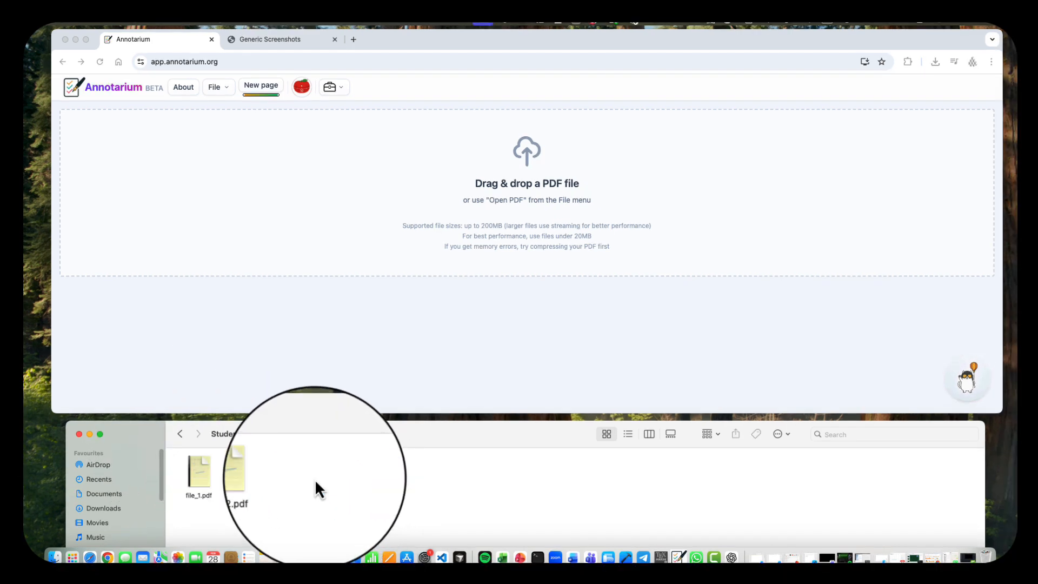
click(182, 435)
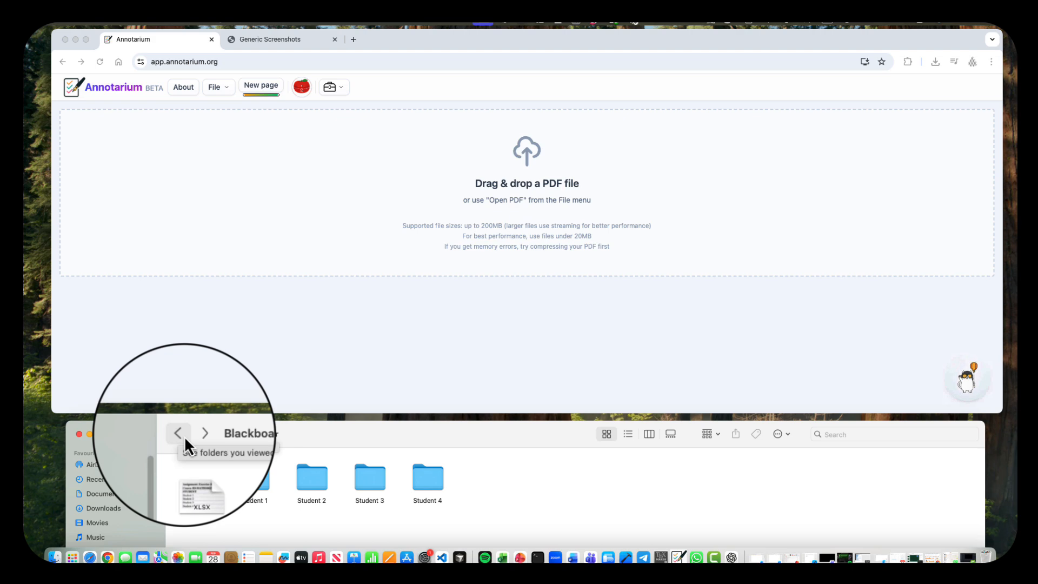
click(198, 487)
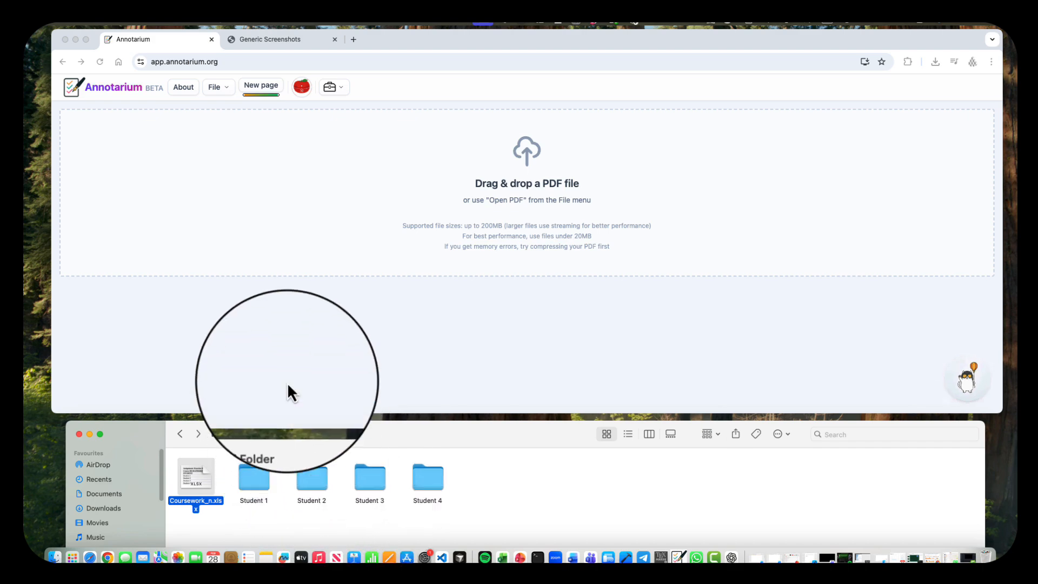
Step: Load the Blackboard Folder into Annotarium as a Blackboard folder
click(216, 90)
click(215, 90)
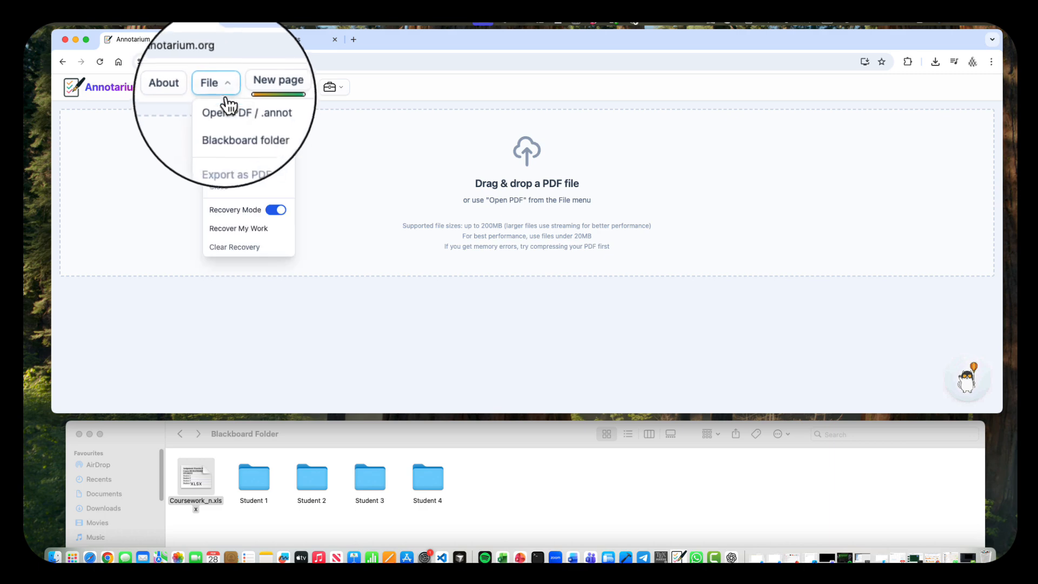
click(252, 127)
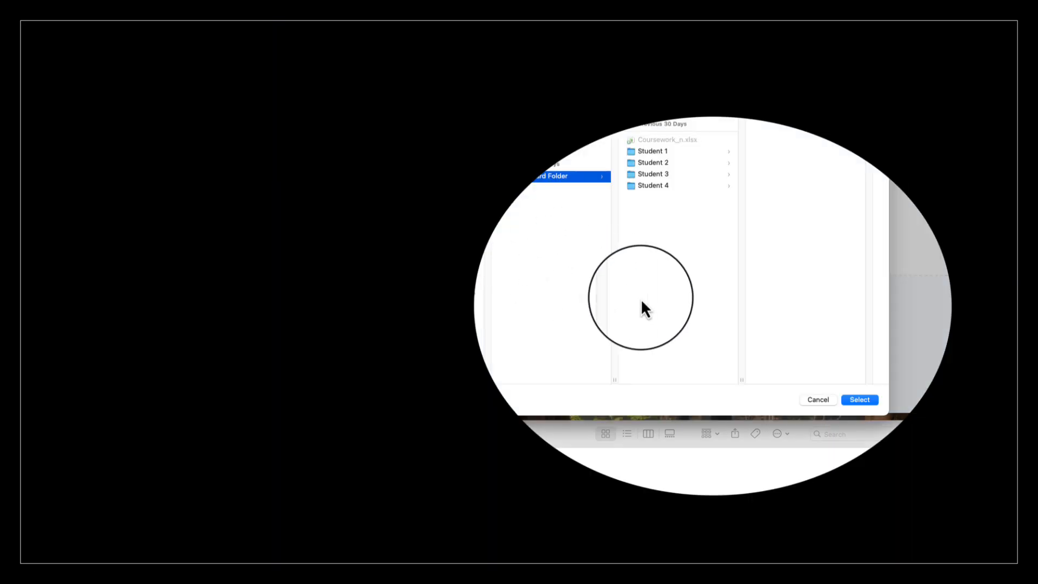
click(860, 400)
click(139, 248)
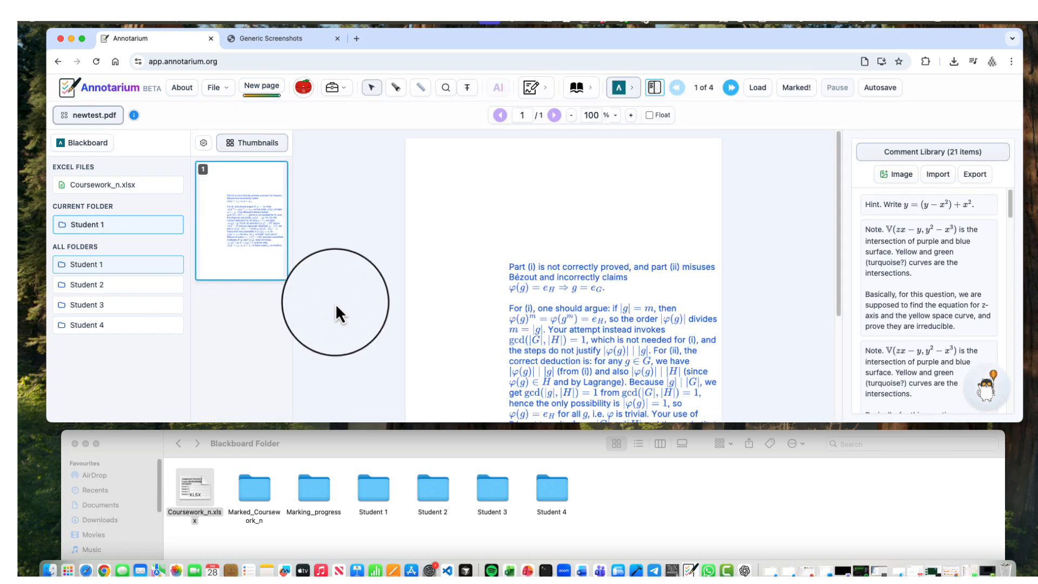
Step: Examine the loaded submission and the Marking_progress and Marked_Coursework_n folders, checking the contents of Marked_Coursework_n
scroll(335, 303, down, 5)
click(331, 534)
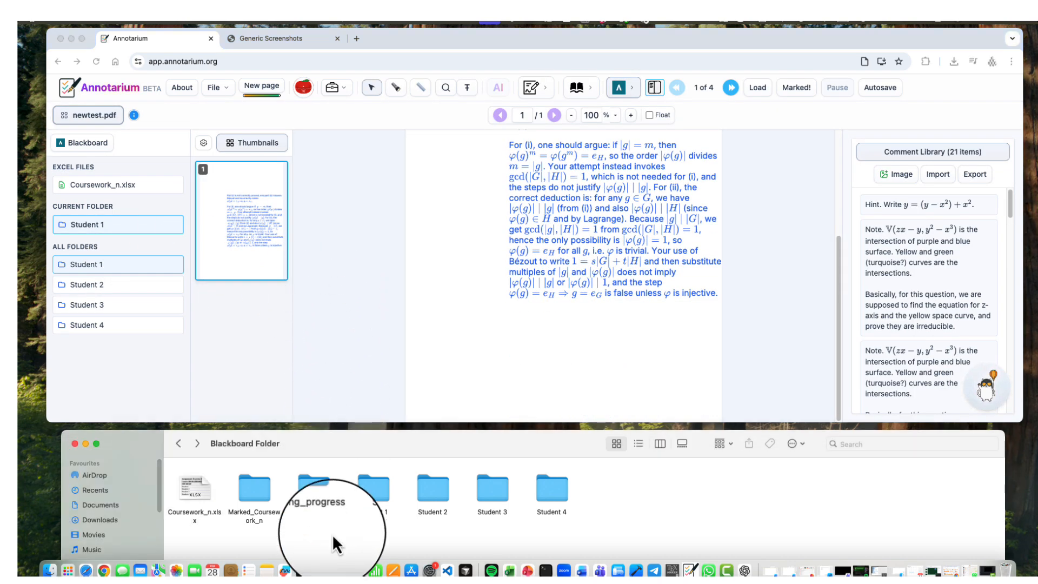
drag(332, 534, 241, 489)
click(333, 543)
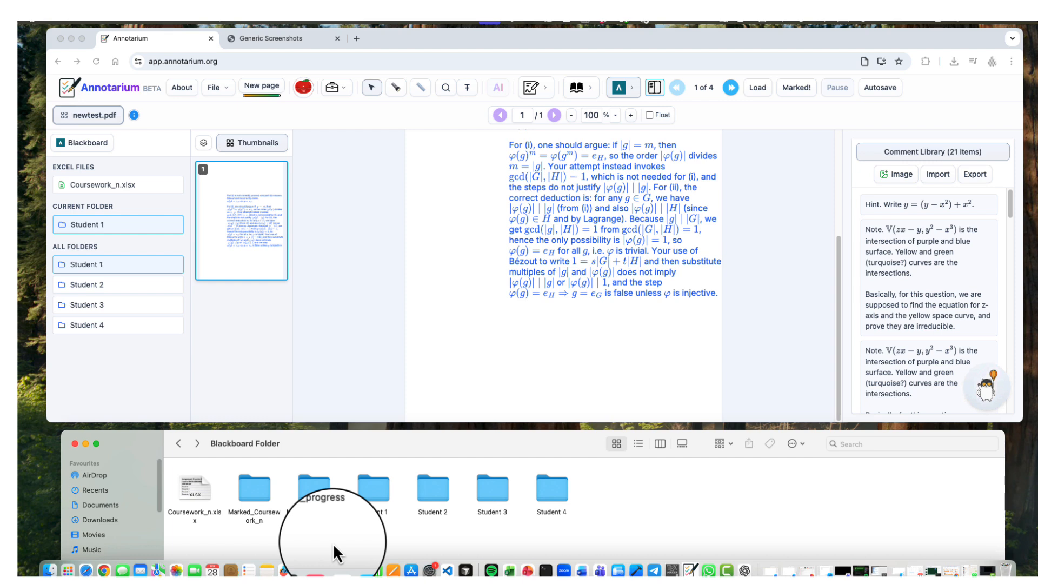
click(306, 491)
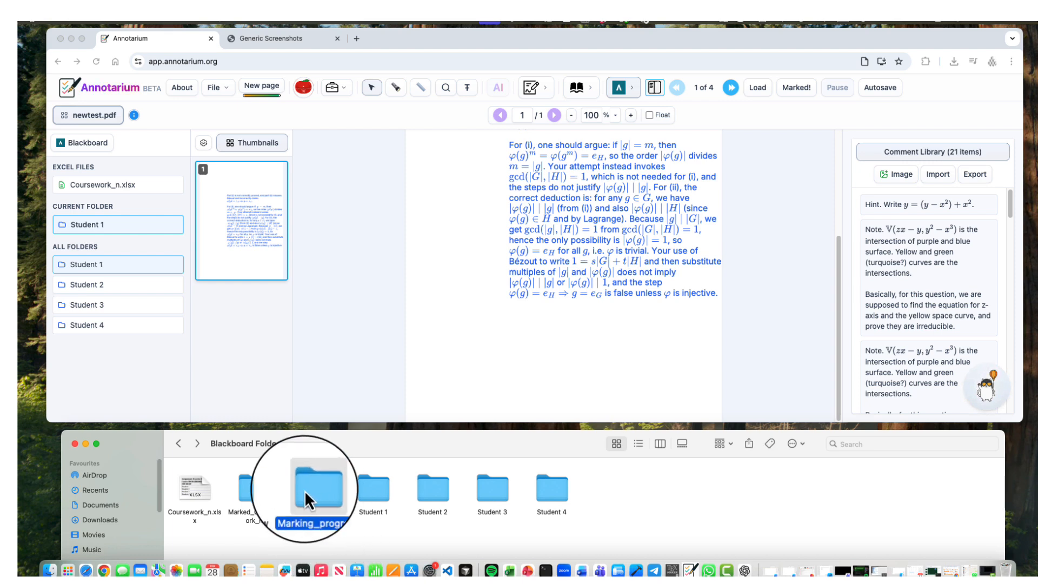
click(256, 494)
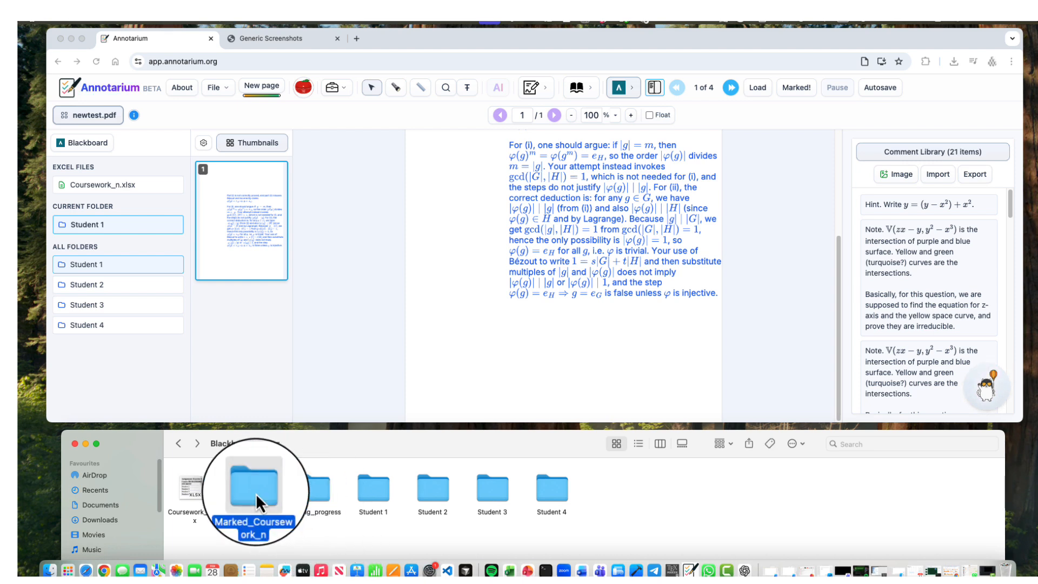
click(315, 490)
click(254, 490)
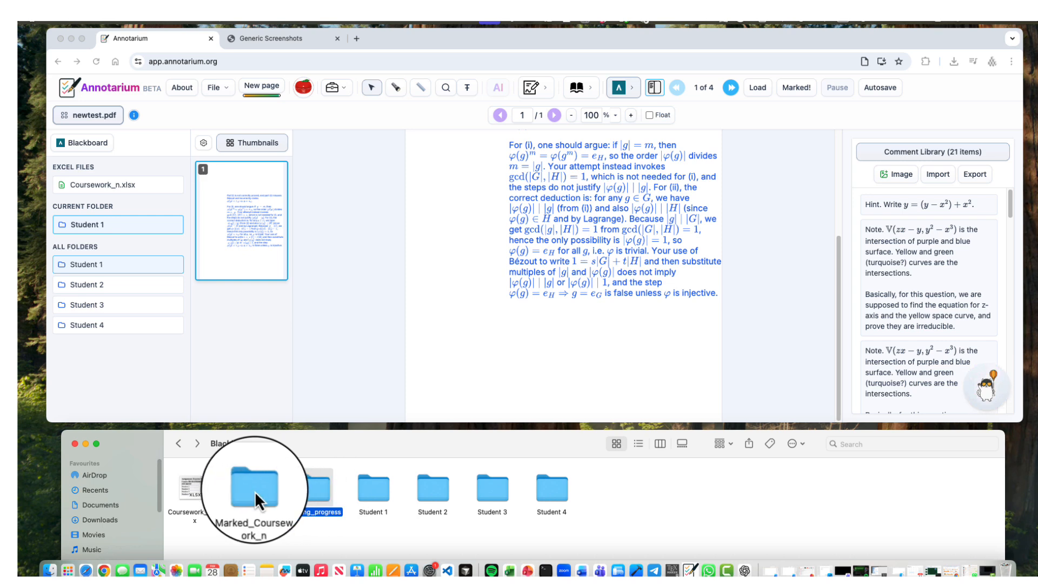
double_click(255, 491)
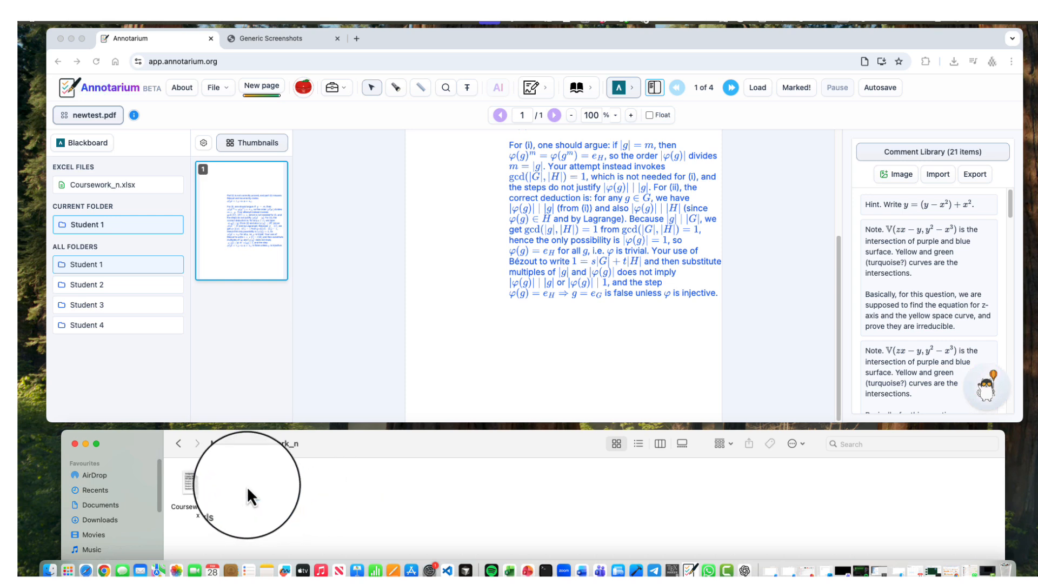
click(178, 445)
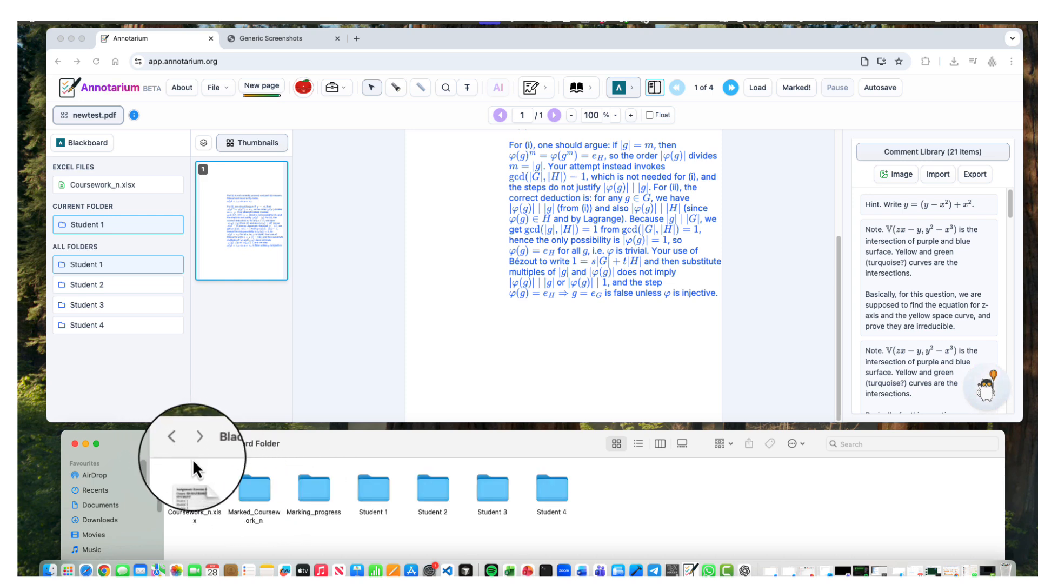
click(246, 492)
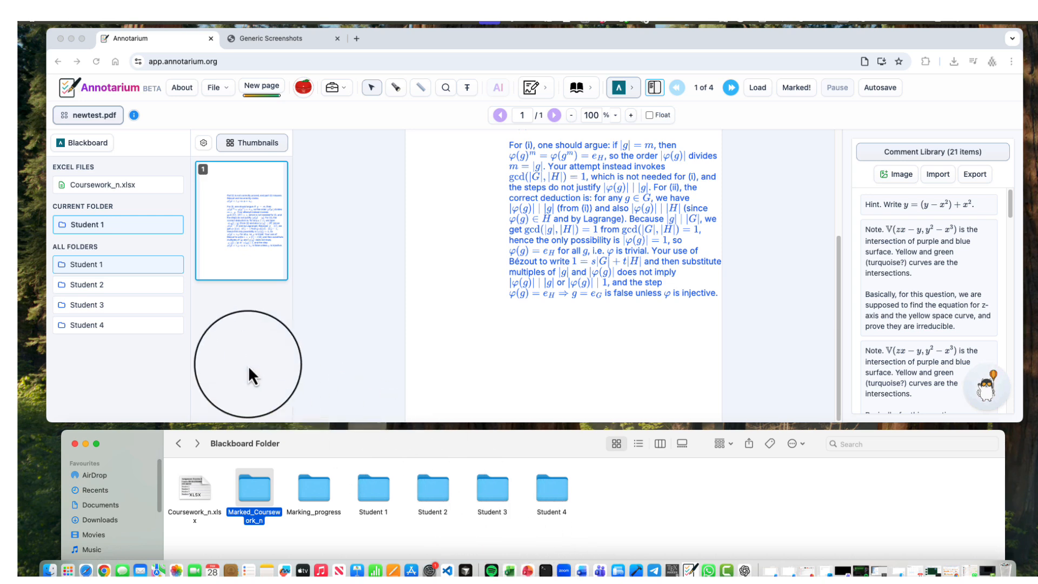
Step: Load Student 2 in Annotarium, check the source PDFs in Finder, and merge them into merged_Student 2.pdf
click(108, 282)
click(108, 282)
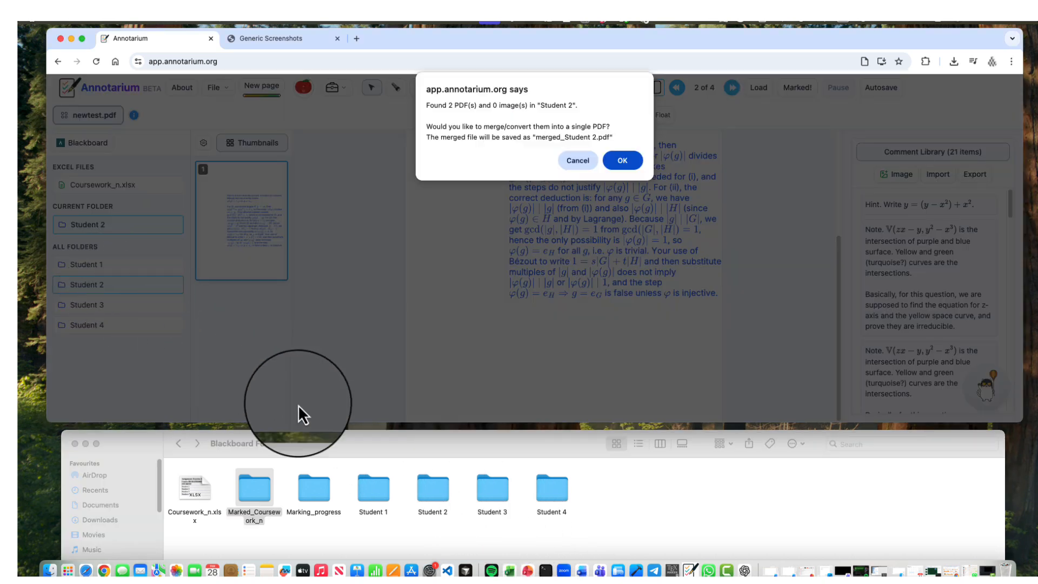
click(445, 499)
double_click(446, 499)
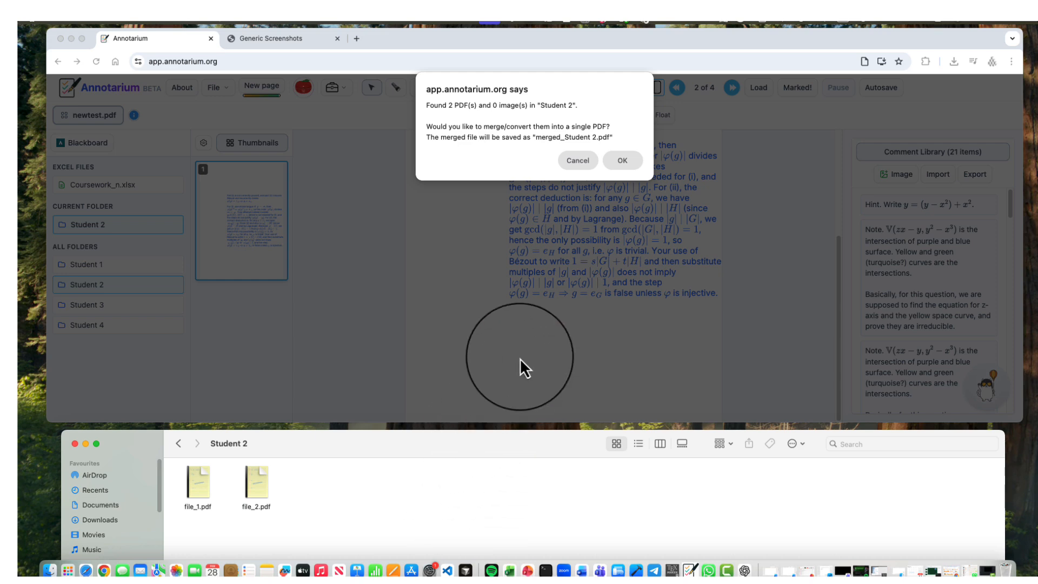
click(622, 160)
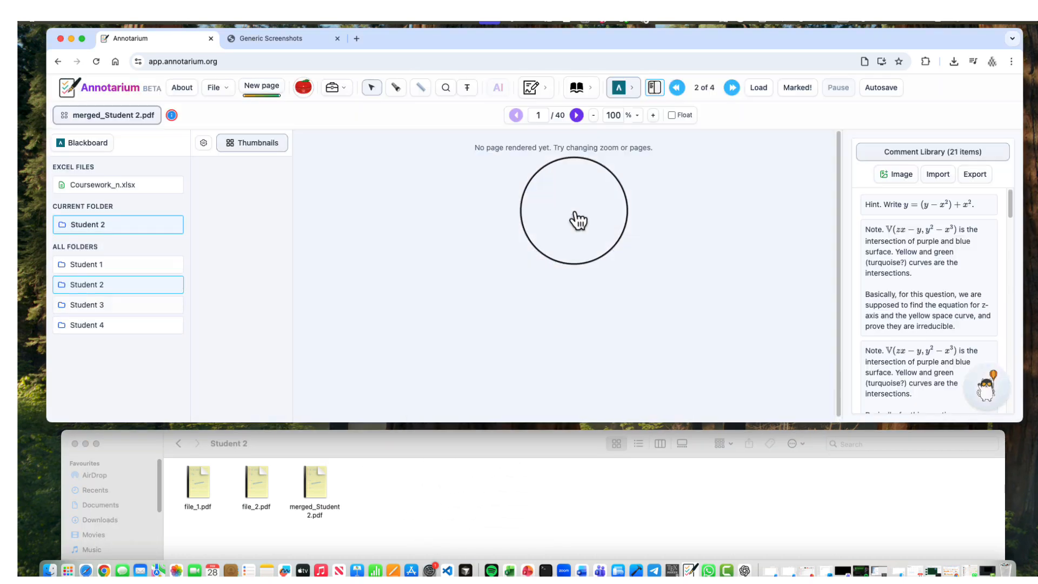
click(308, 478)
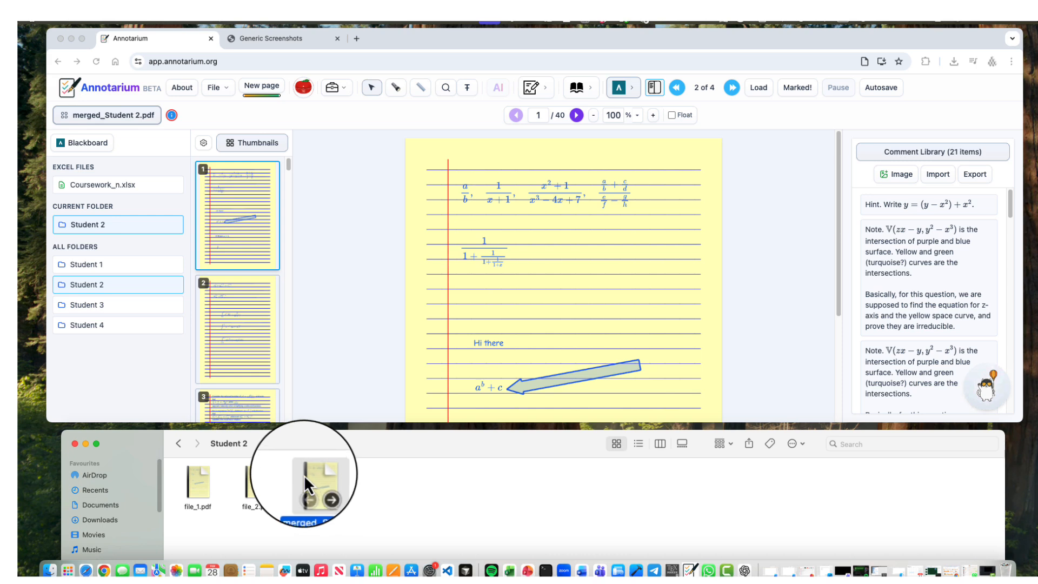
Step: Return to Student 1's submission in Annotarium and look through its page and the Comment Library
click(132, 304)
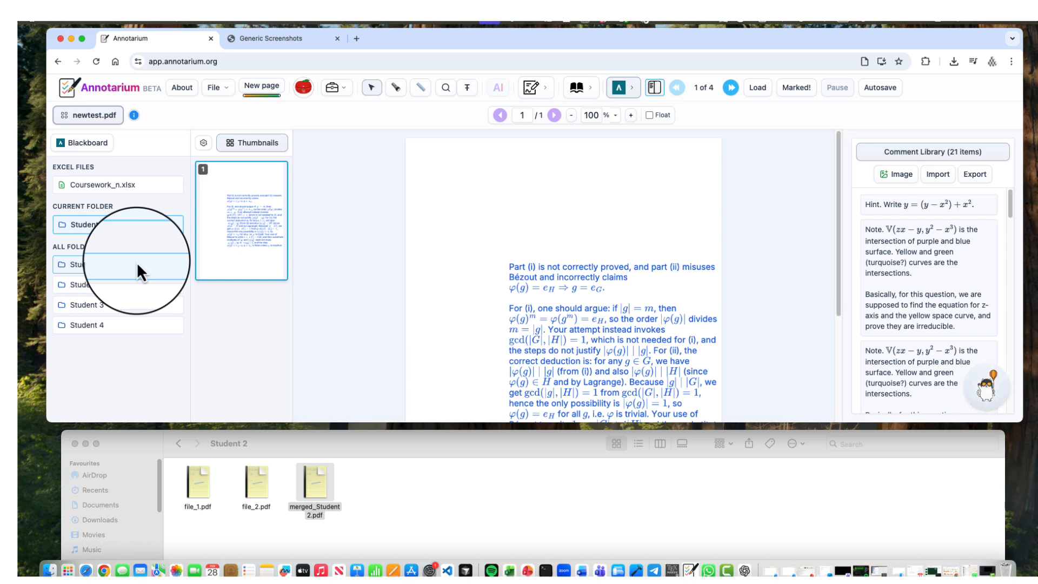
scroll(606, 291, down, 3)
scroll(929, 278, down, 3)
scroll(915, 314, down, 3)
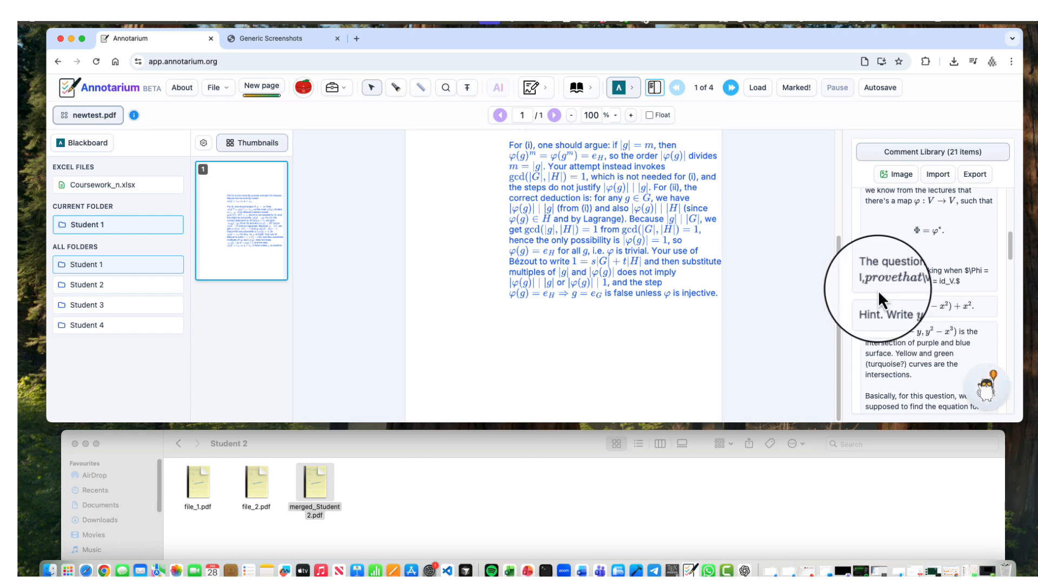
Step: Expand the annotation and marking tools and show the marking Scheme panel
click(536, 89)
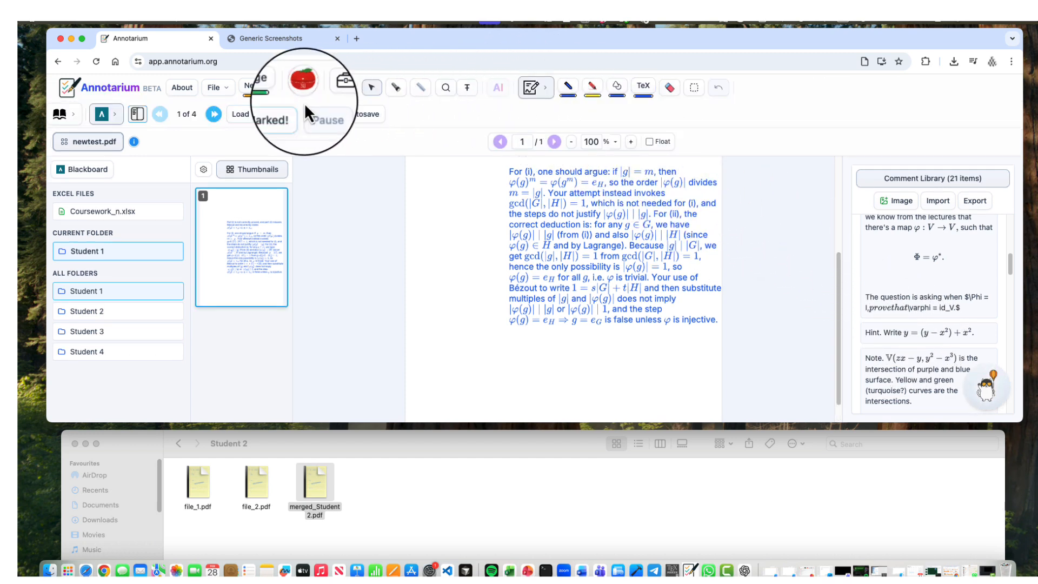
click(74, 115)
click(145, 113)
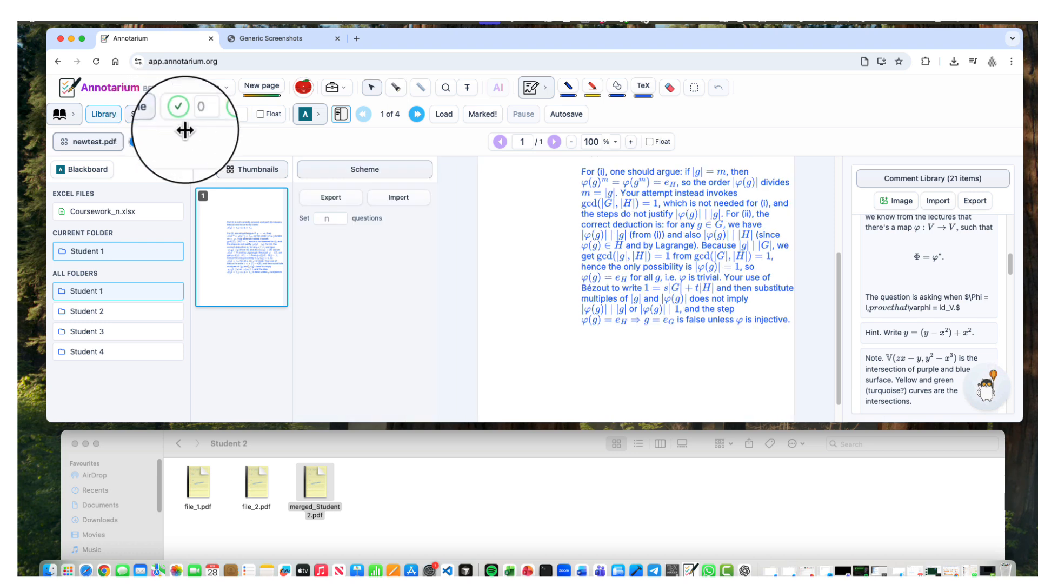
Step: Set the marking scheme to 2 questions and give Q1 a maximum of 2 marks
click(331, 218)
text(2)
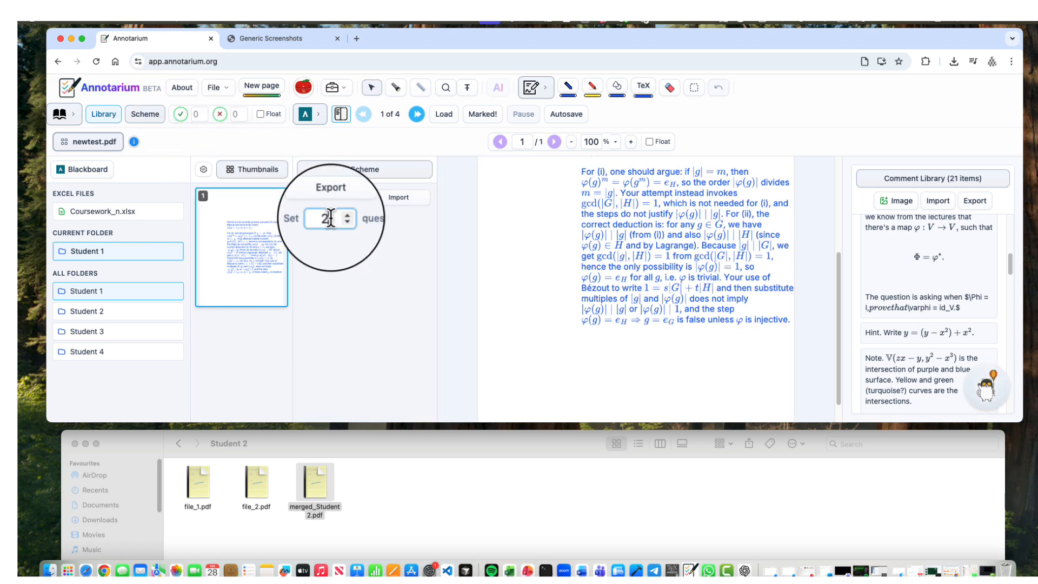
key(Return)
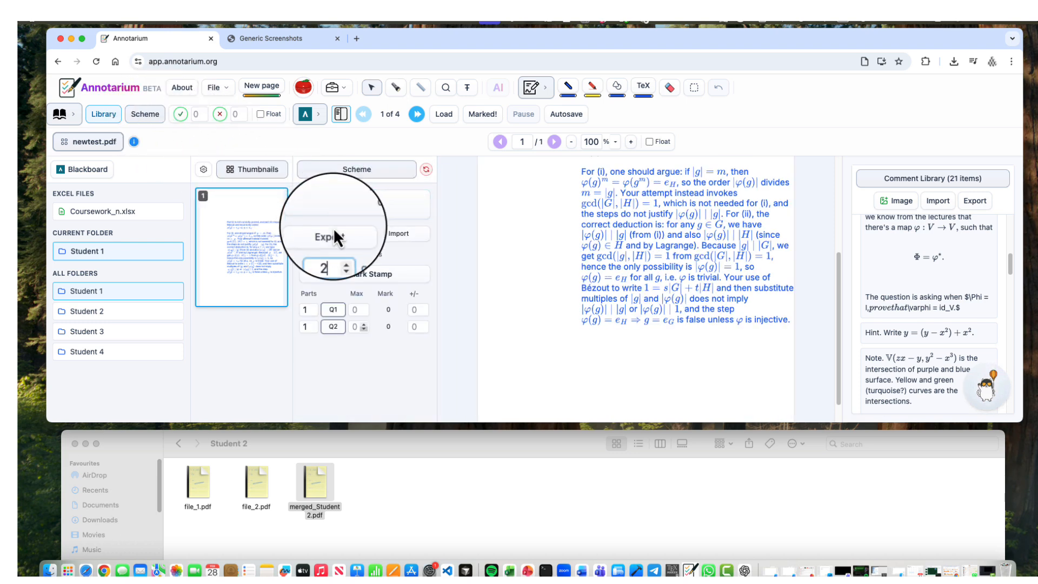
click(354, 310)
text(2)
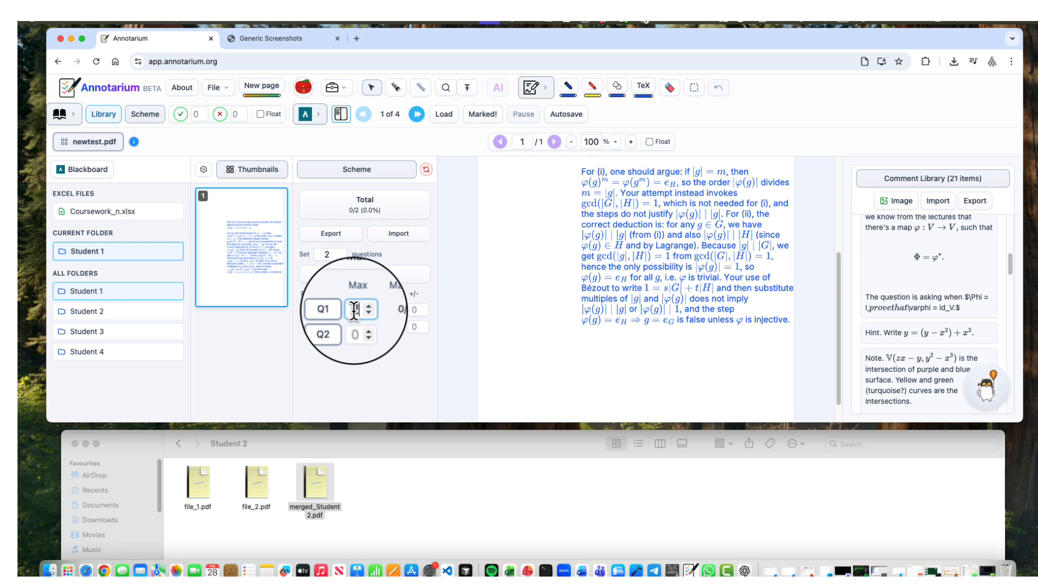
Step: Split Q2 into 2 parts and set the maximum for both Q2(a) and Q2(b) to 2 marks
click(314, 326)
click(359, 343)
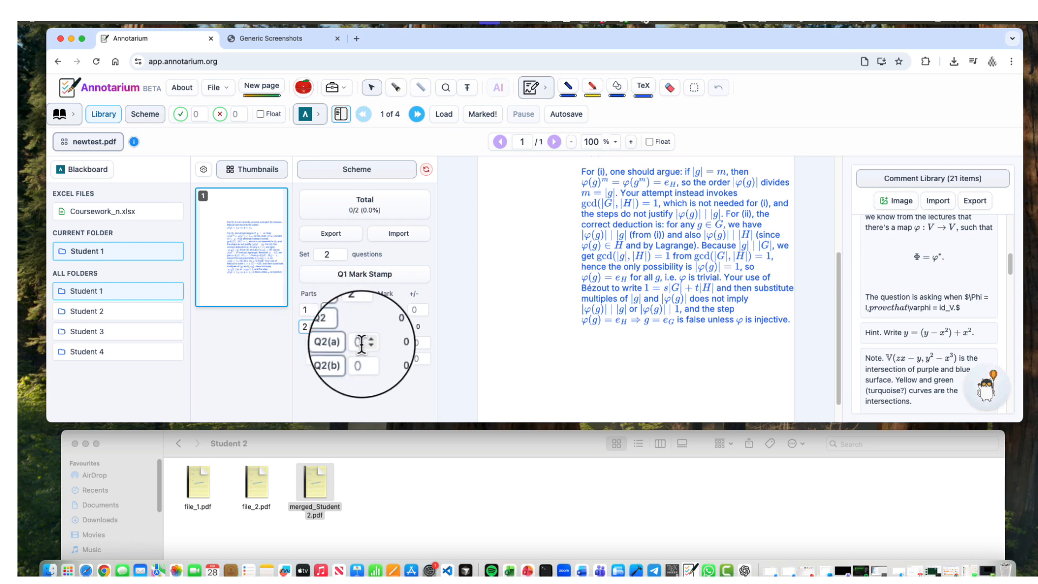
text(2)
click(358, 357)
text(2)
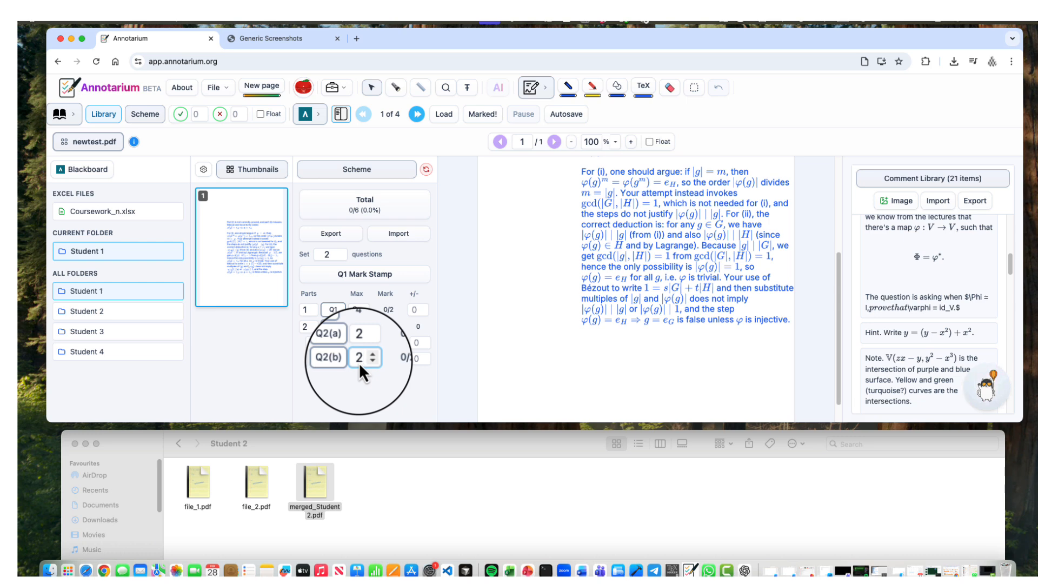
Step: Make Q2(a) the active part, set the tick value to 2, and place two +2 ticks in the page's blank left area
click(339, 344)
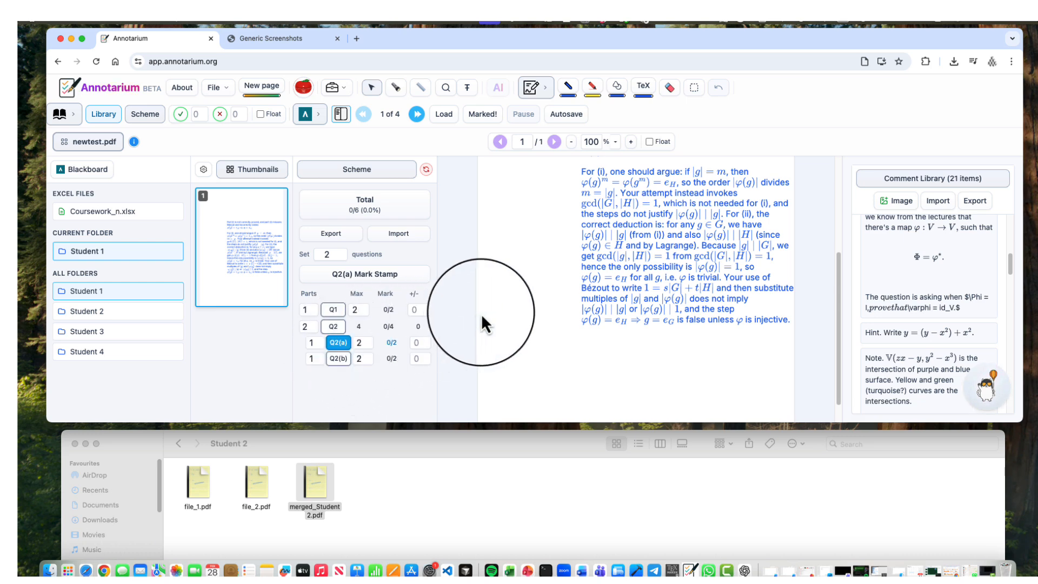
click(201, 113)
click(202, 113)
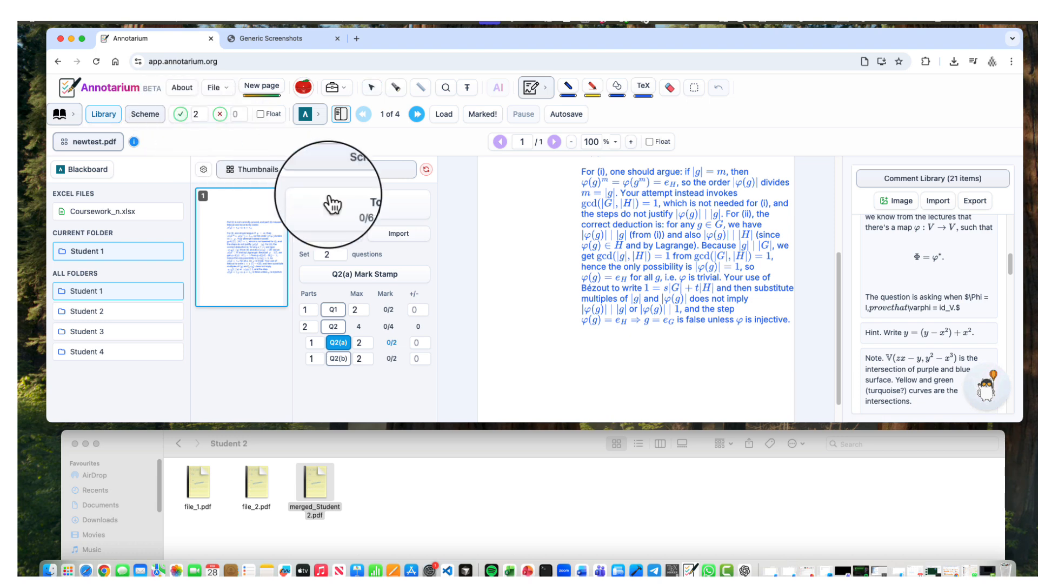
click(516, 301)
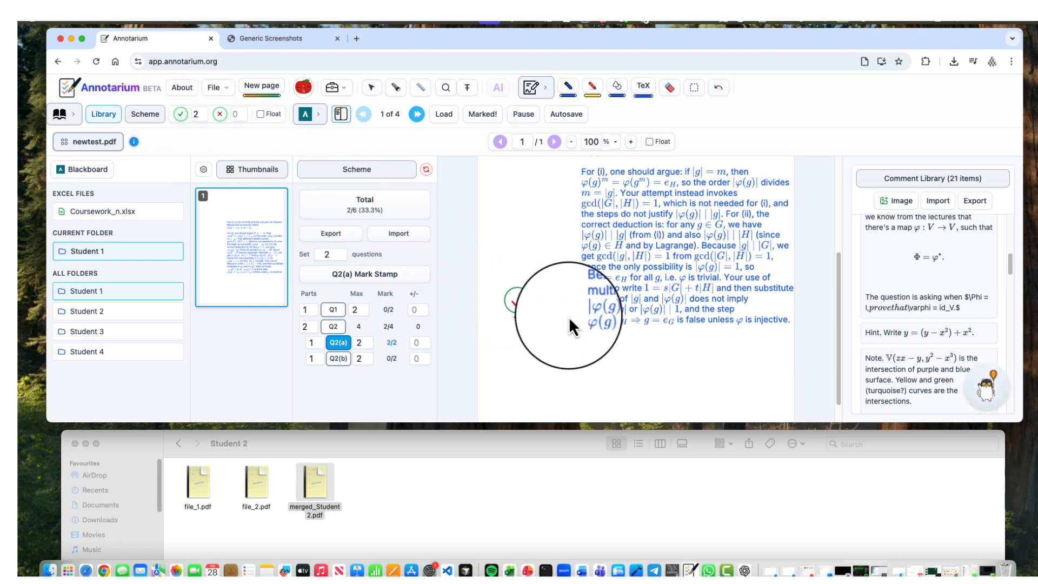
click(541, 386)
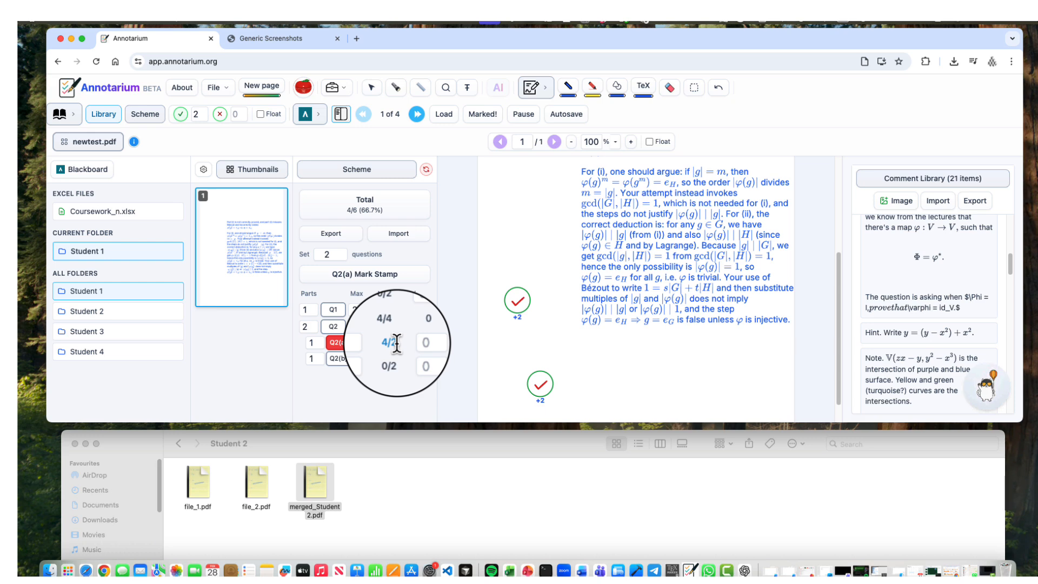
Step: Stamp the Q2(a) mark and the total mark table on the page below the feedback text
click(355, 276)
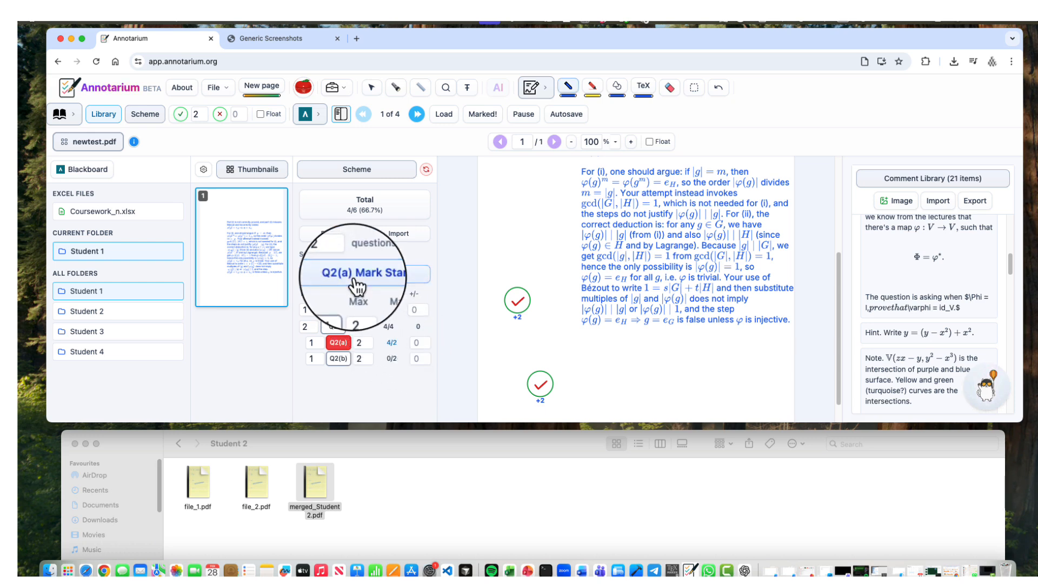
click(655, 386)
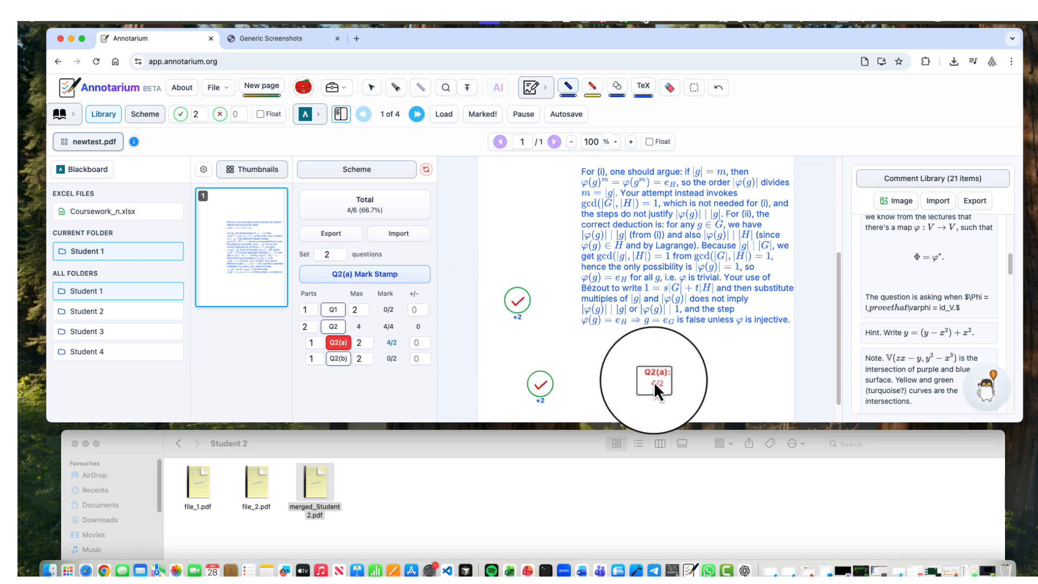
click(373, 206)
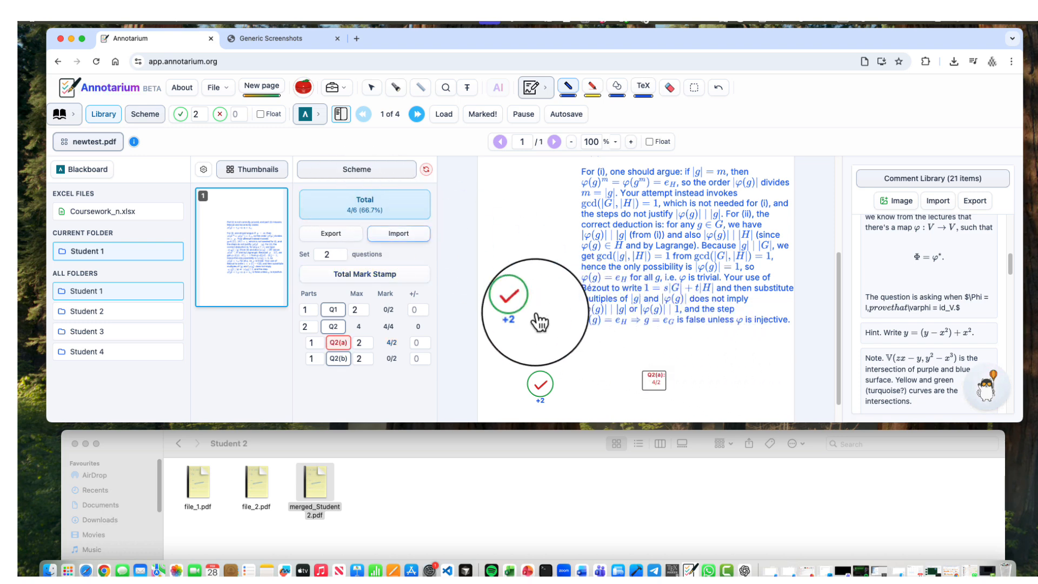
click(367, 277)
click(688, 347)
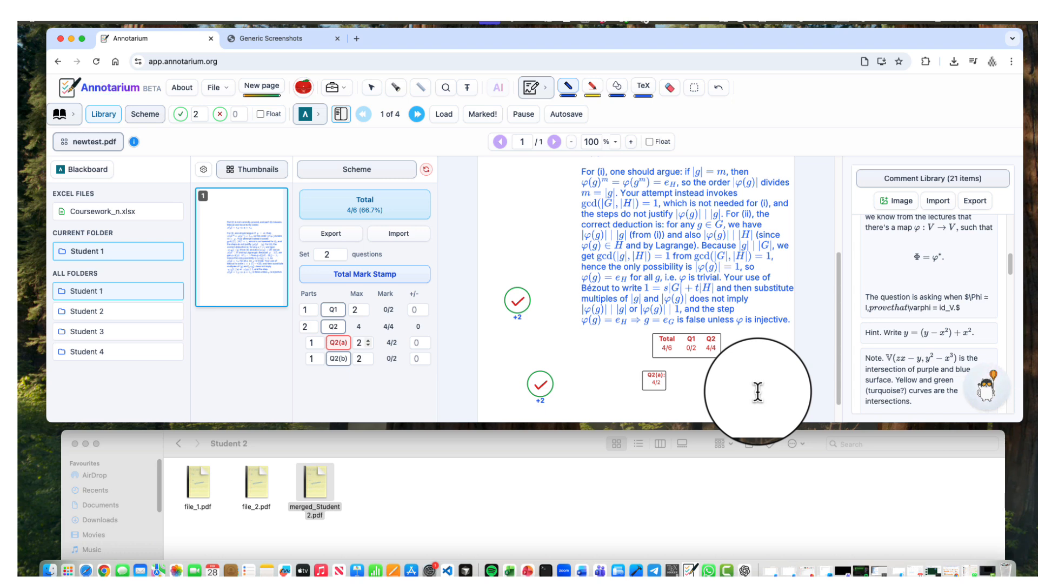
Step: Erase the upper +2 tick from the Q2(a) marks and flag Student 1's submission as marked
click(669, 87)
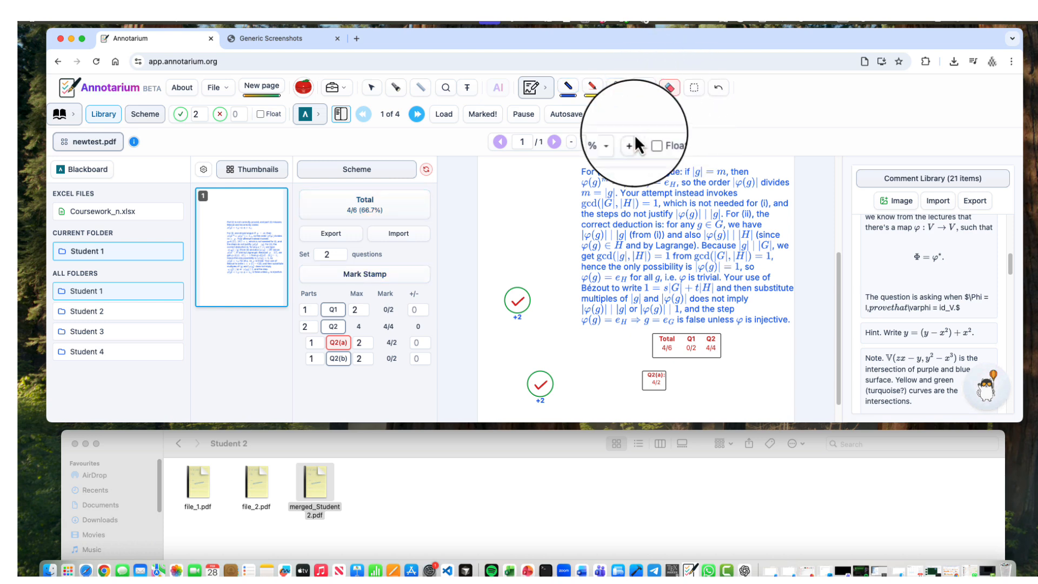
click(338, 342)
click(524, 299)
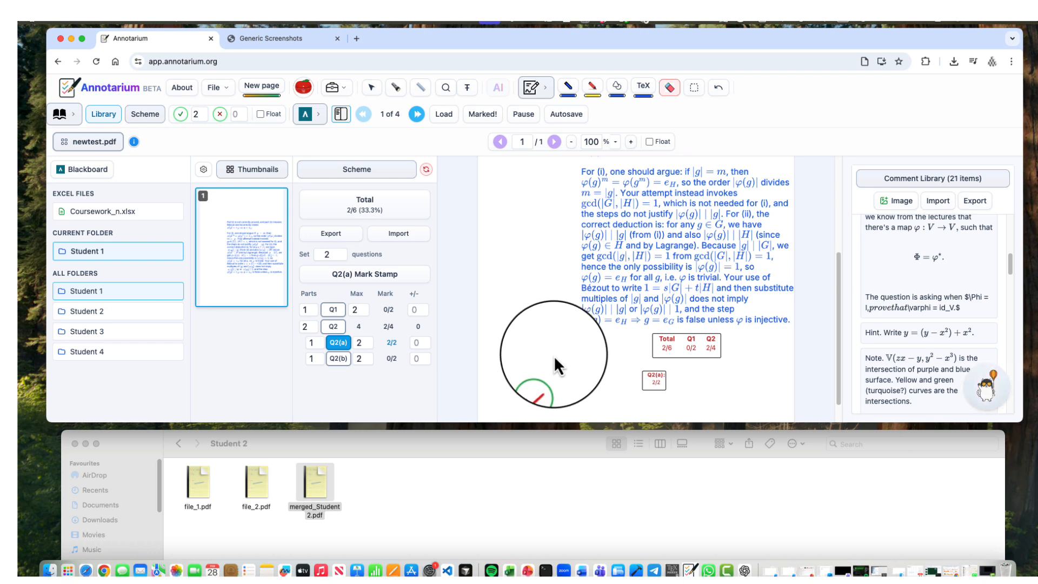
click(554, 355)
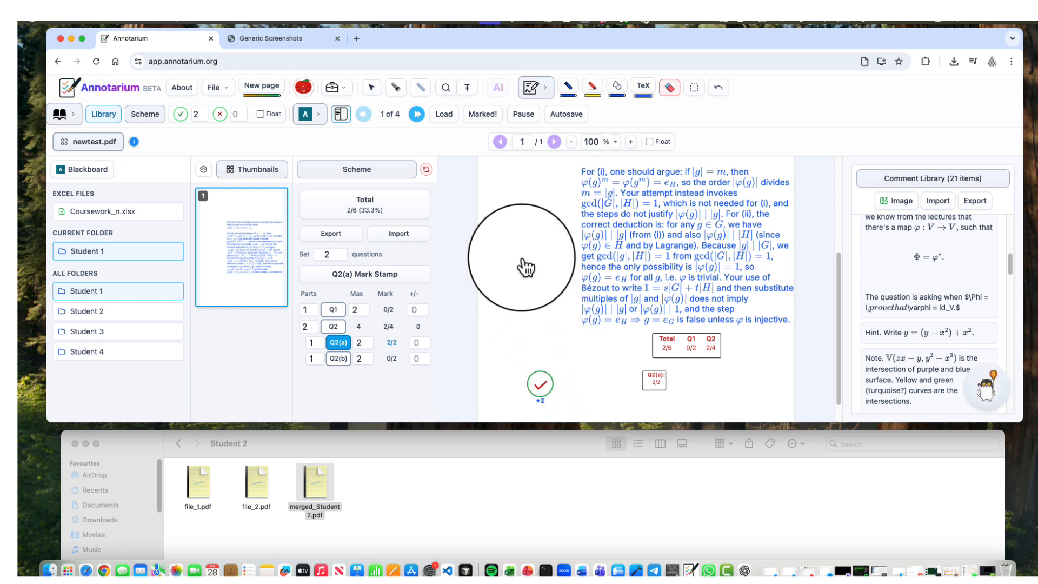
click(475, 116)
key(Return)
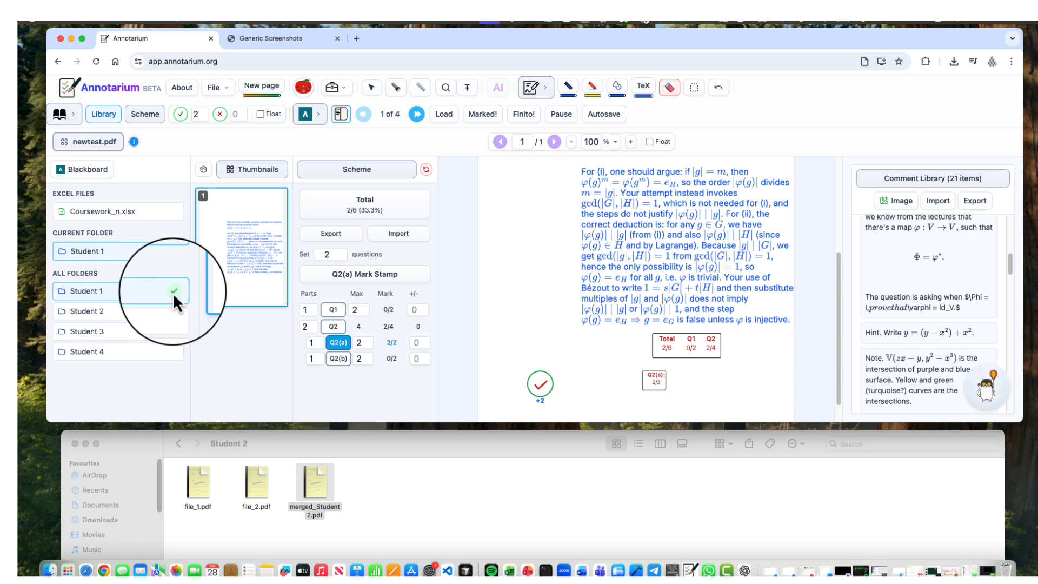
Step: Switch to Finder and examine Student 1's feedback PDF and the Coursework_n.xlsx files in Marked_Coursework_n and Blackboard Folder
click(179, 445)
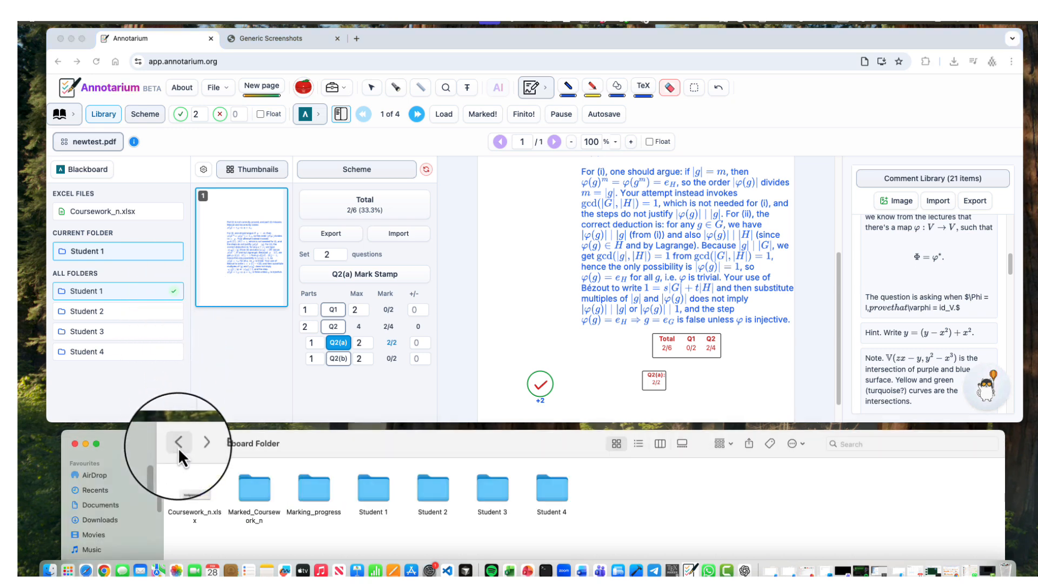
click(254, 497)
double_click(254, 500)
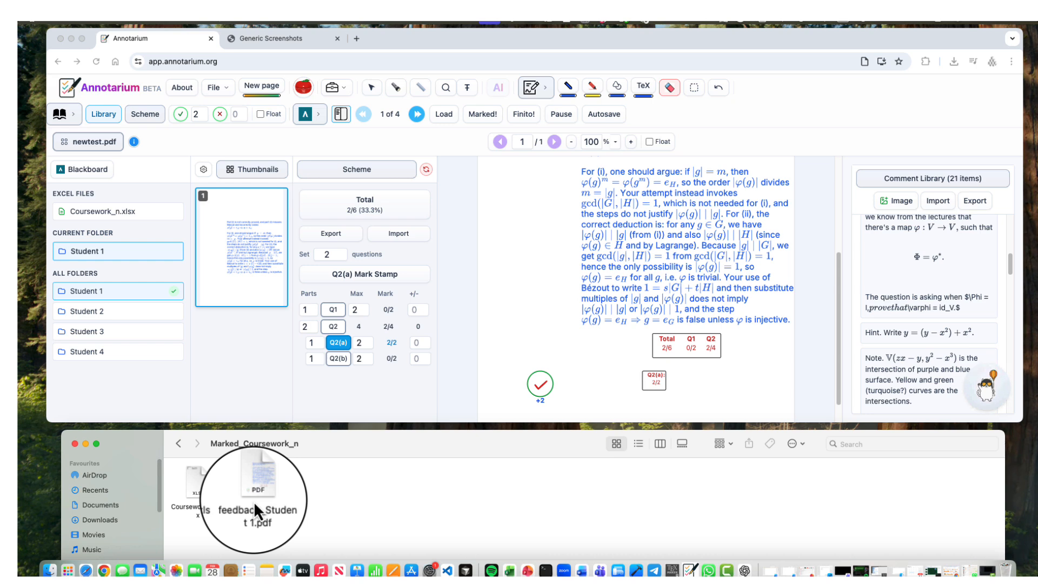
click(179, 445)
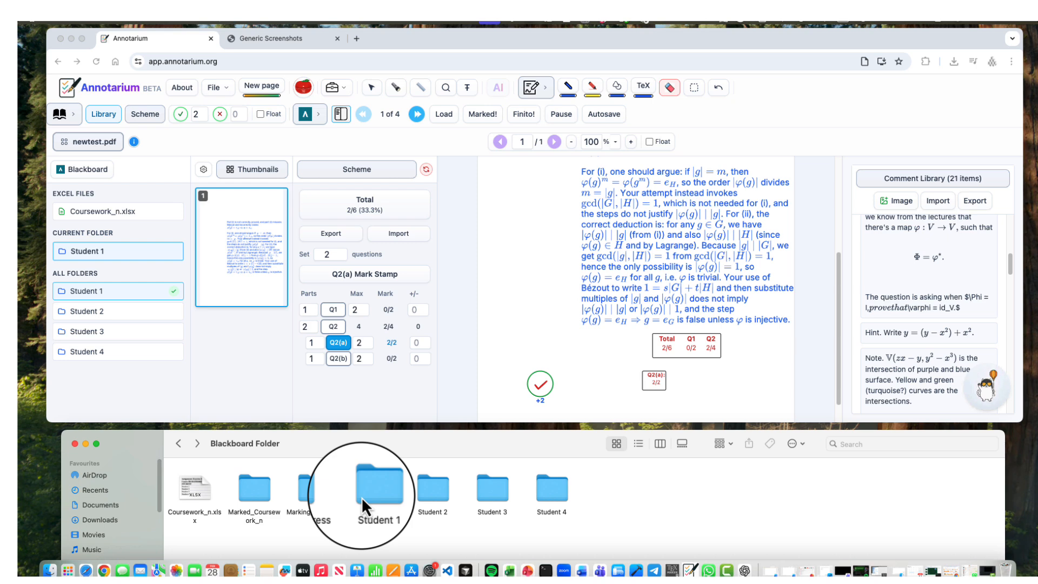
click(189, 490)
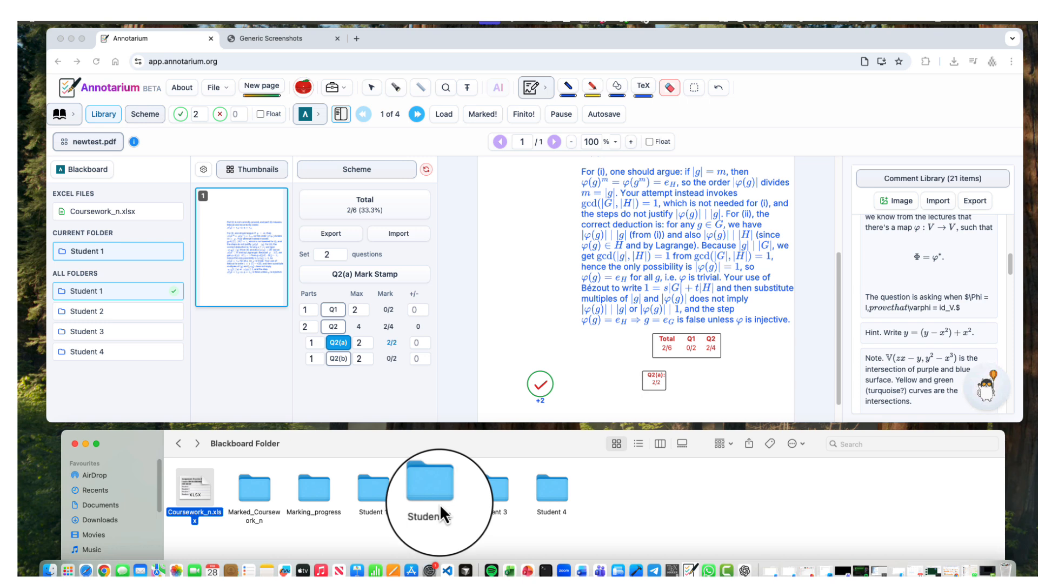
double_click(261, 493)
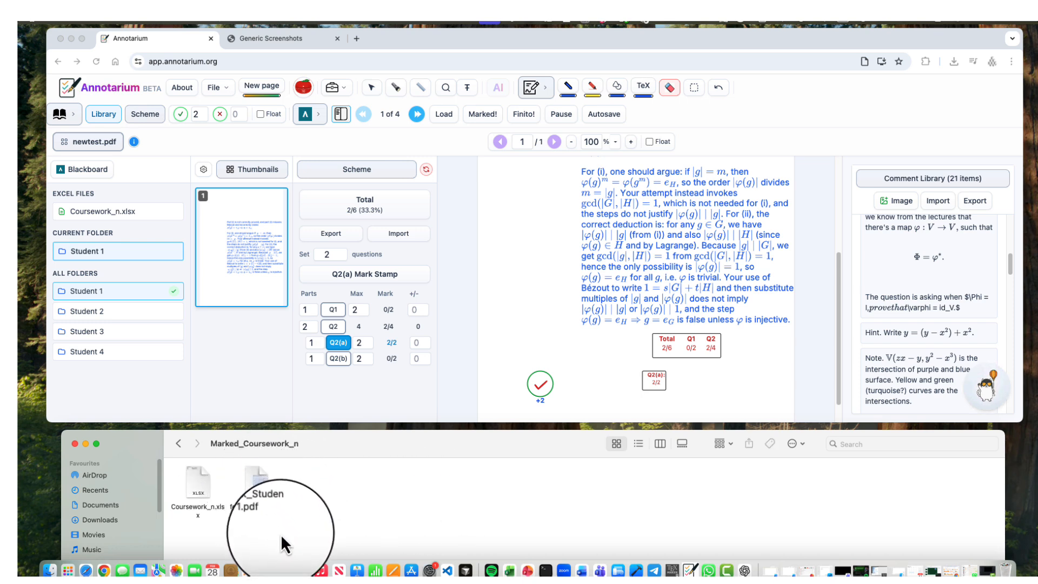
drag(282, 535, 195, 506)
click(178, 443)
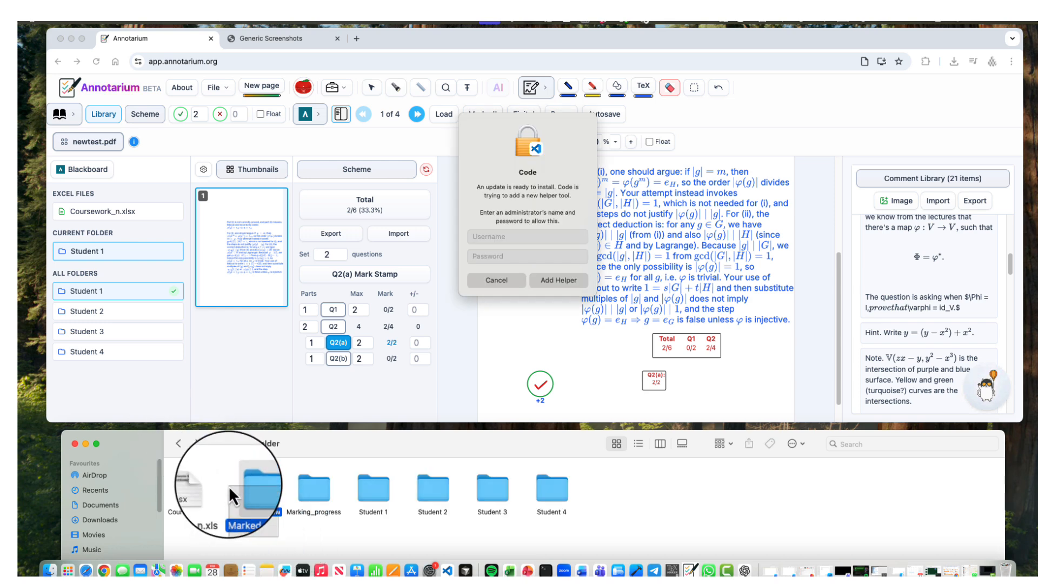
Step: Cancel the Code helper tool prompt and load the Student 2 and Student 4 submissions in turn in Annotarium
click(507, 279)
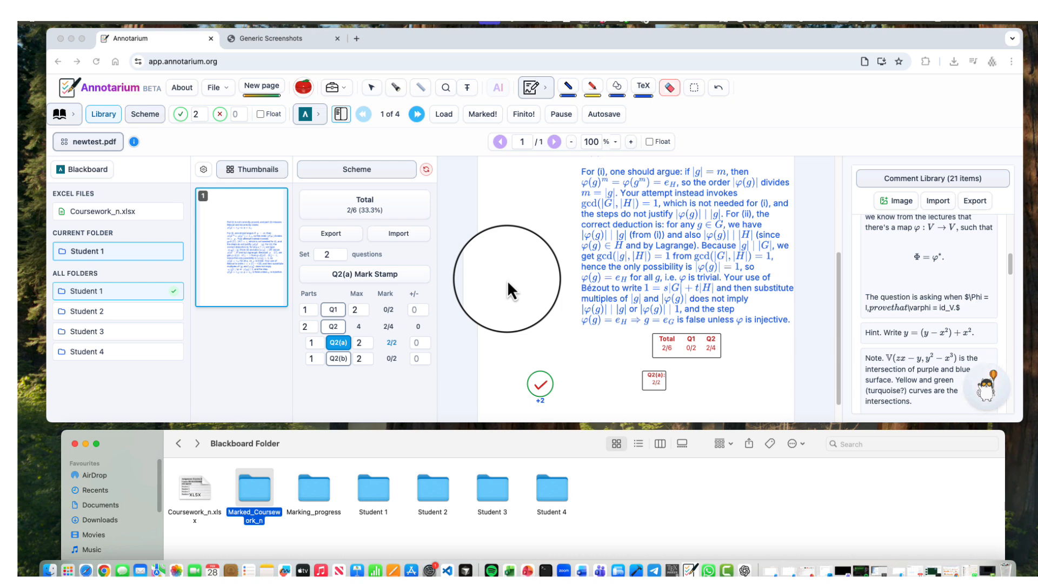
click(130, 312)
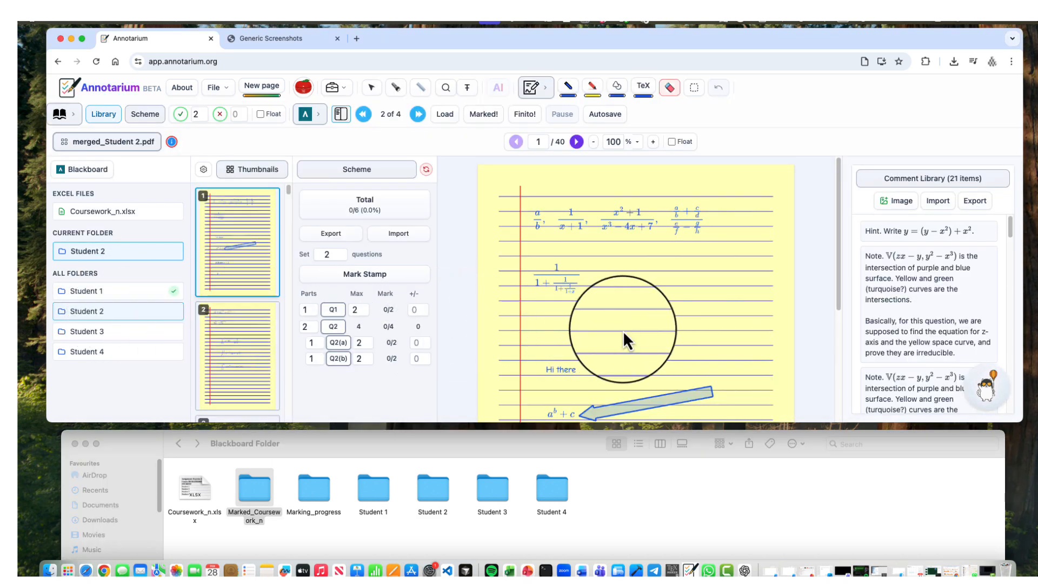
click(87, 351)
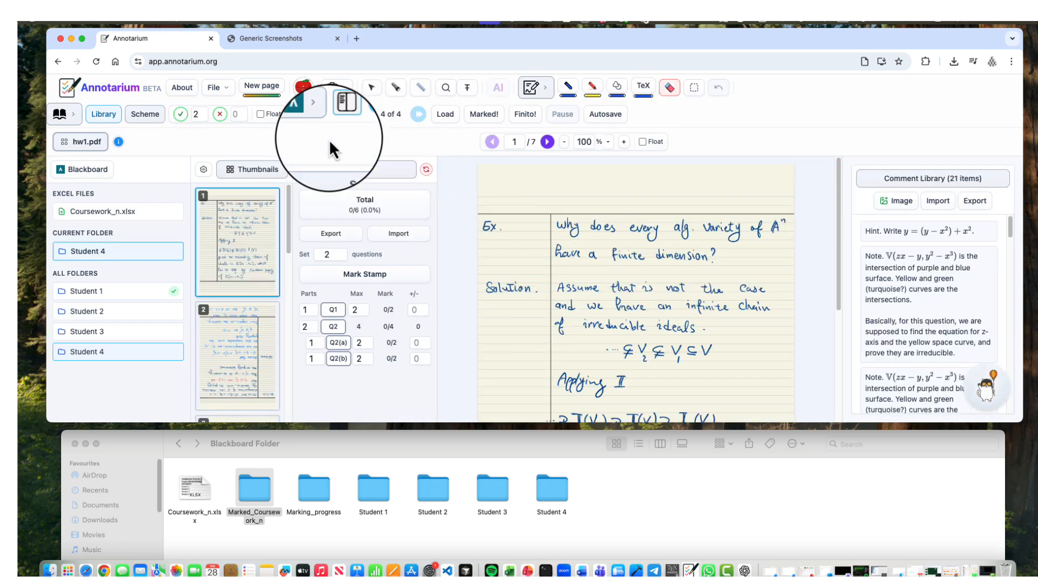
Step: Insert a dotted portrait page after page 1 of hw1.pdf and place the "(iii) is rather the converse to (ii)" library comment on it
click(261, 95)
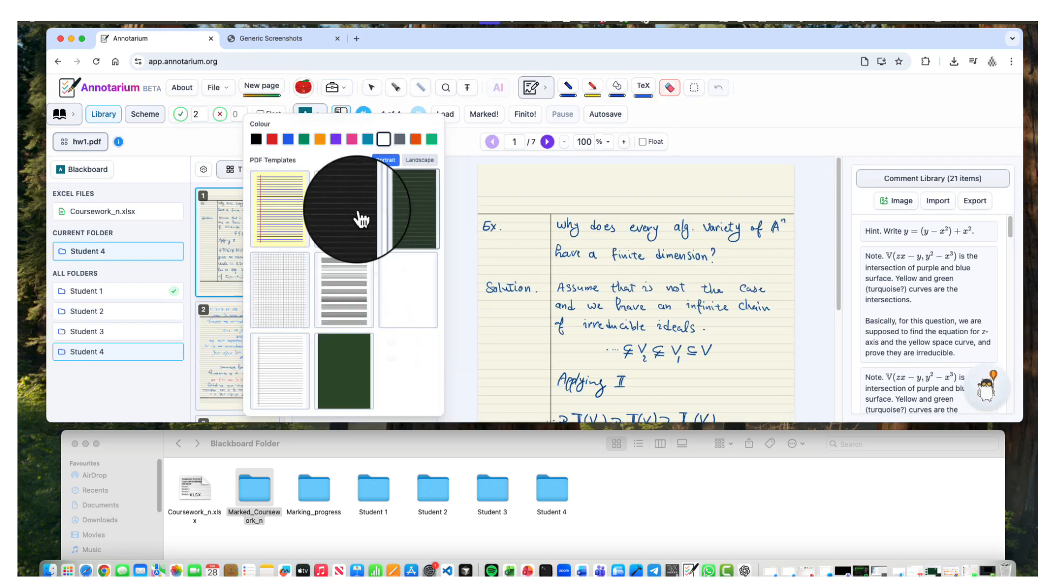
click(421, 288)
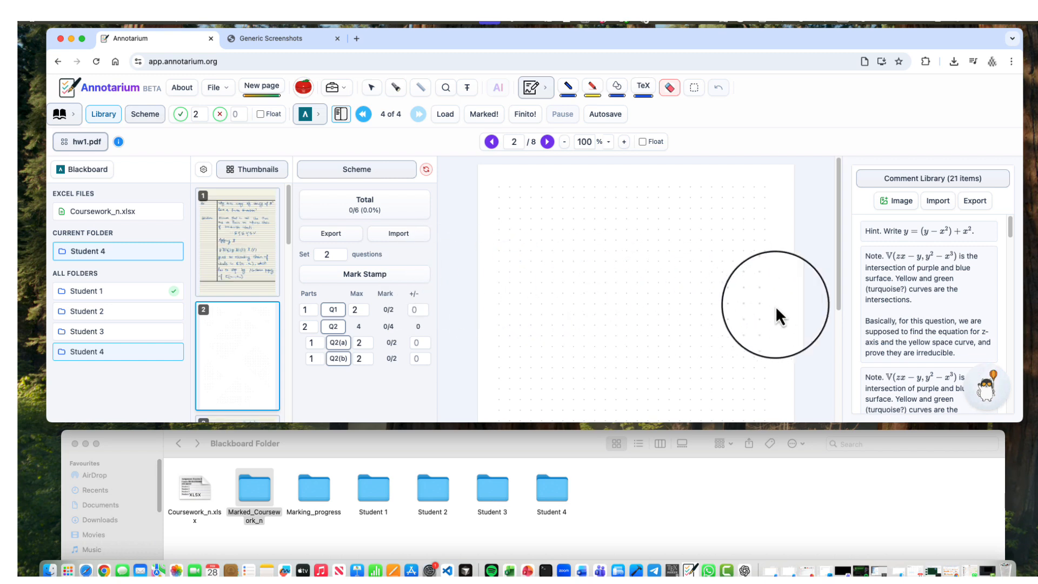
scroll(930, 325, down, 5)
drag(926, 346, 583, 246)
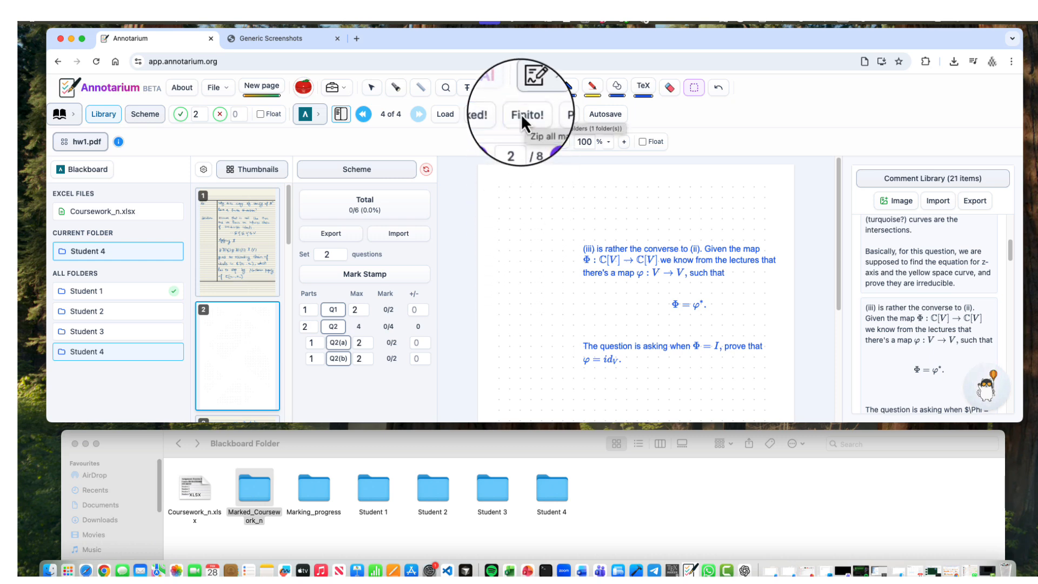
Step: Locate the Marked_Coursework_n folder in Finder and review Annotarium's file export, save and recovery options
click(257, 512)
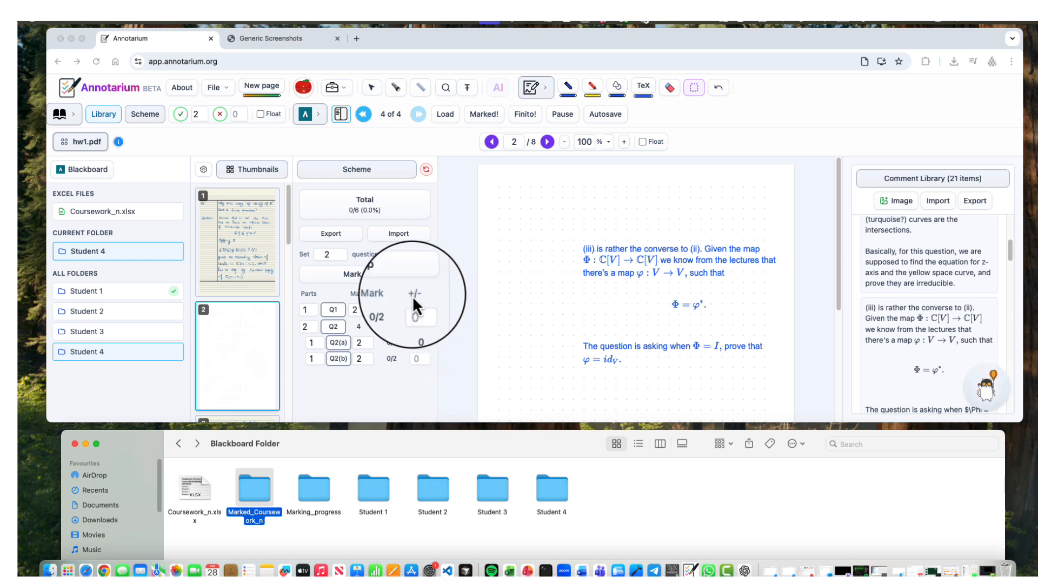
click(220, 89)
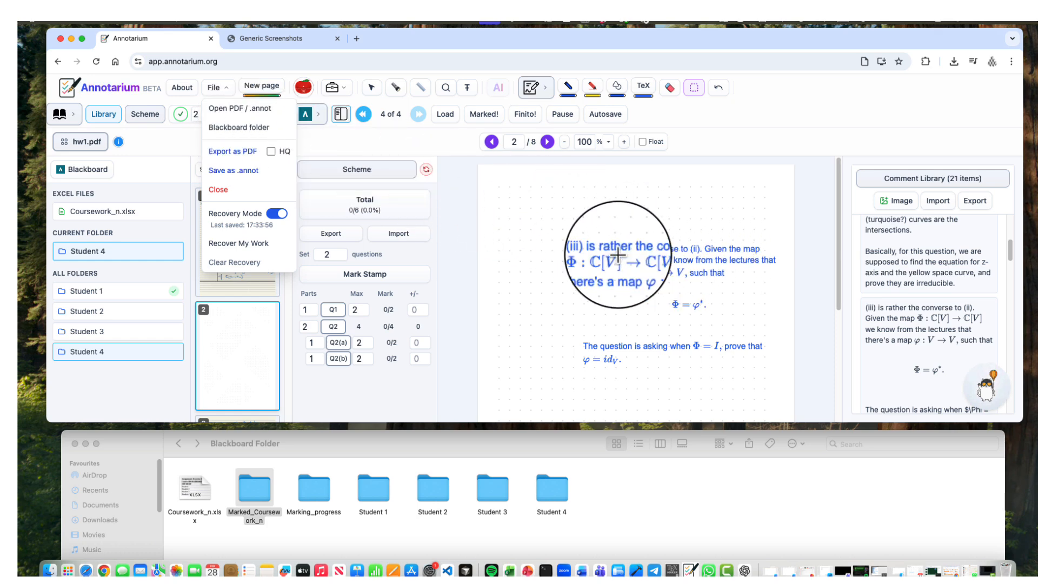
click(464, 249)
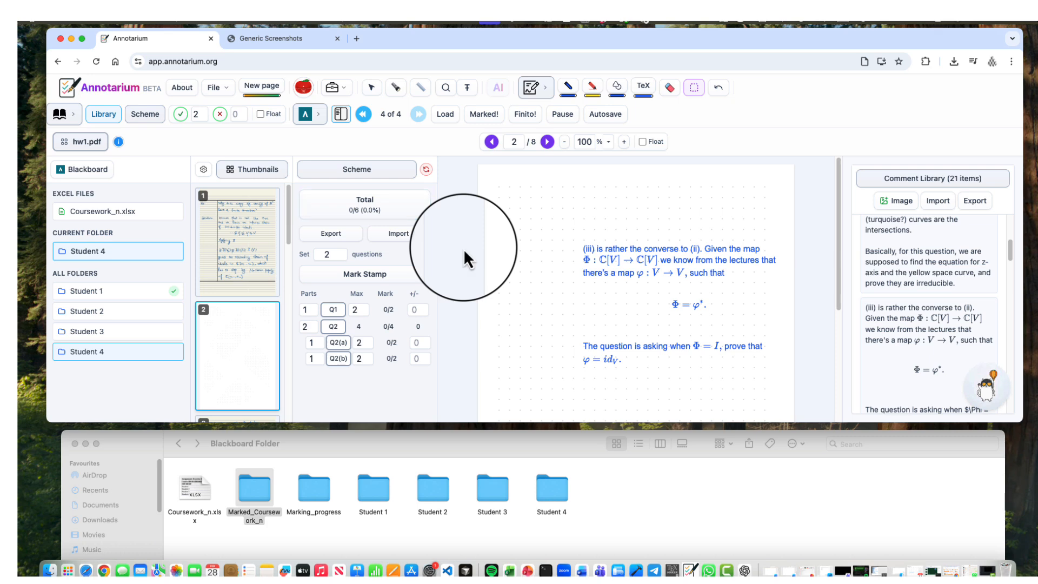